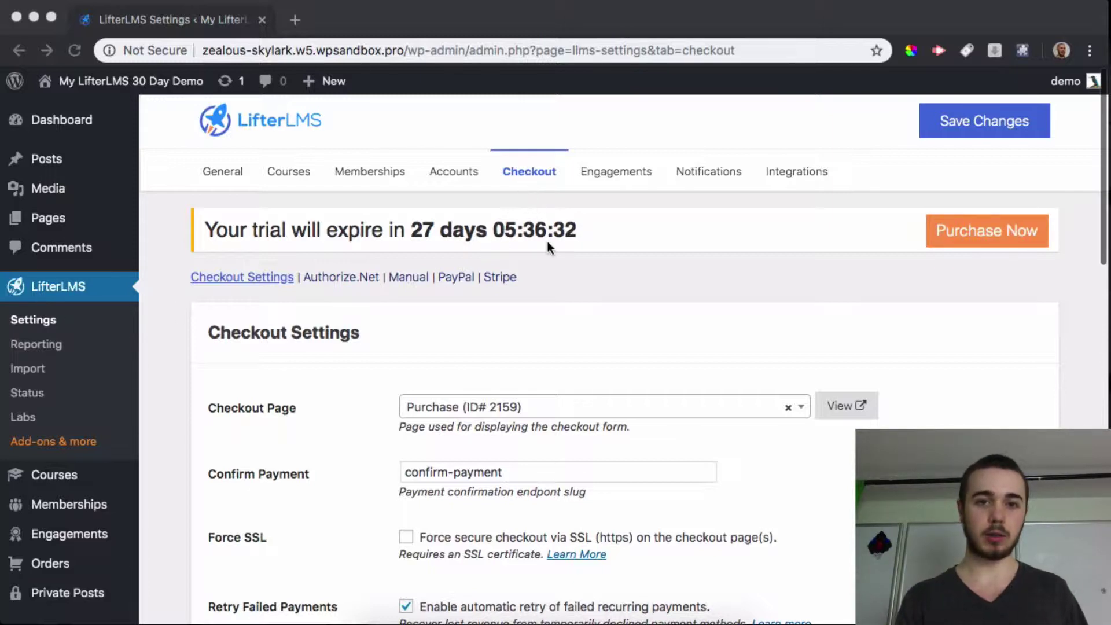
- Look over the checkout page selection in Checkout settings, leaving it unchanged
scroll(548, 243, down, 1)
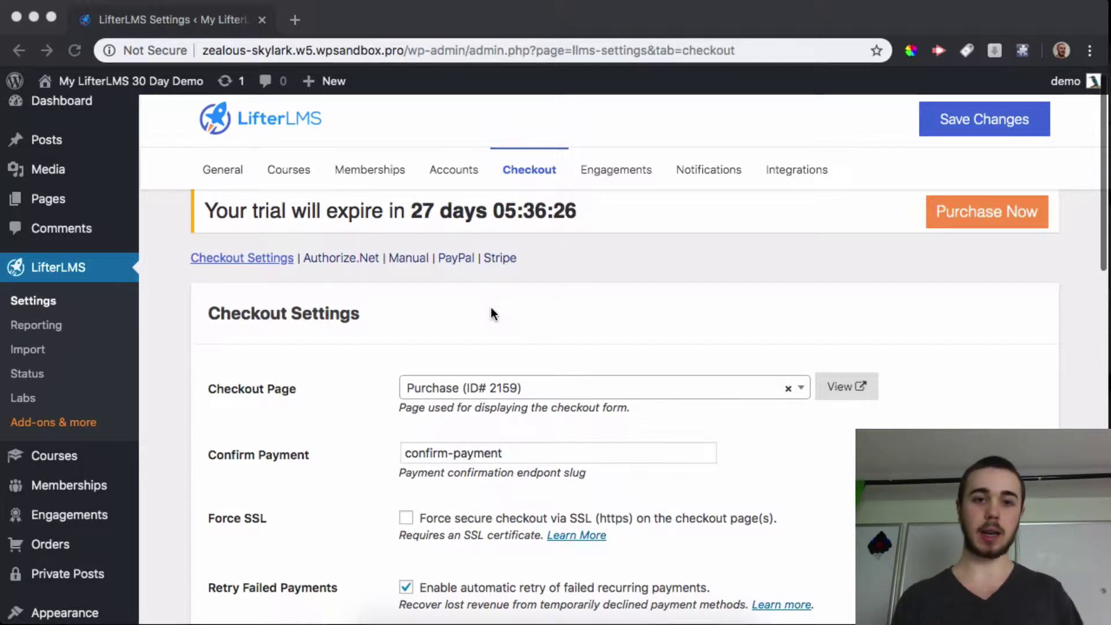
scroll(268, 393, down, 3)
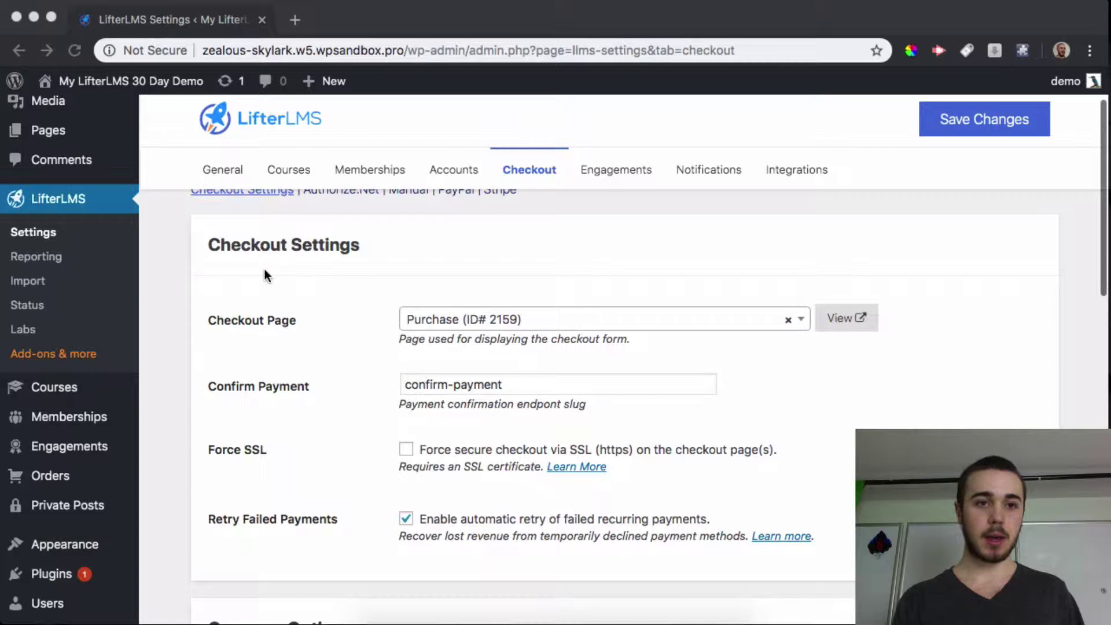
scroll(268, 317, down, 2)
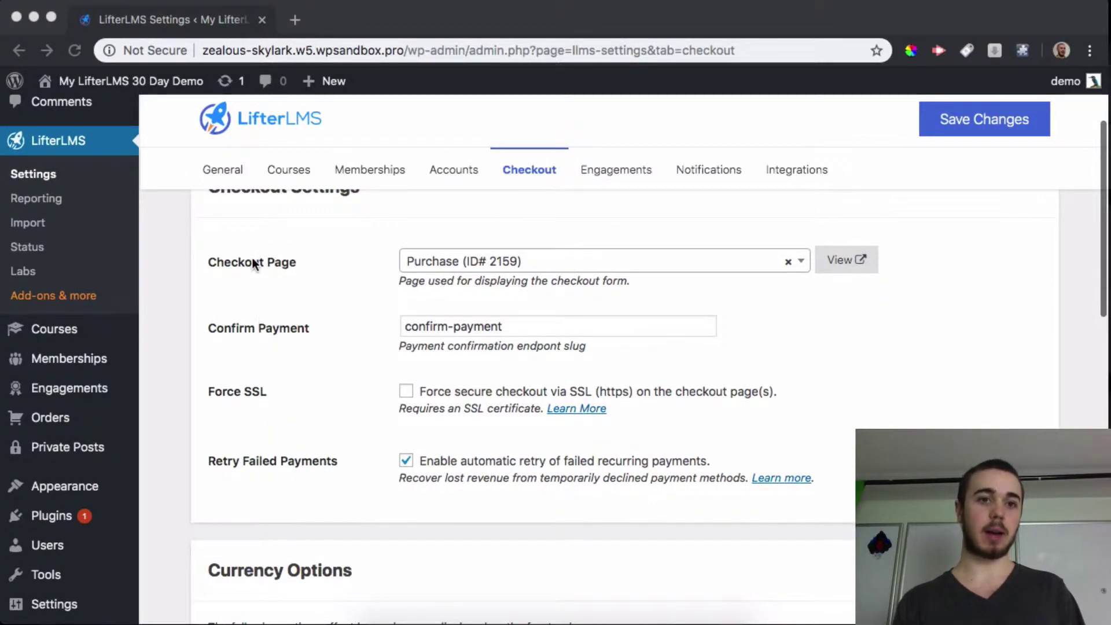
click(572, 259)
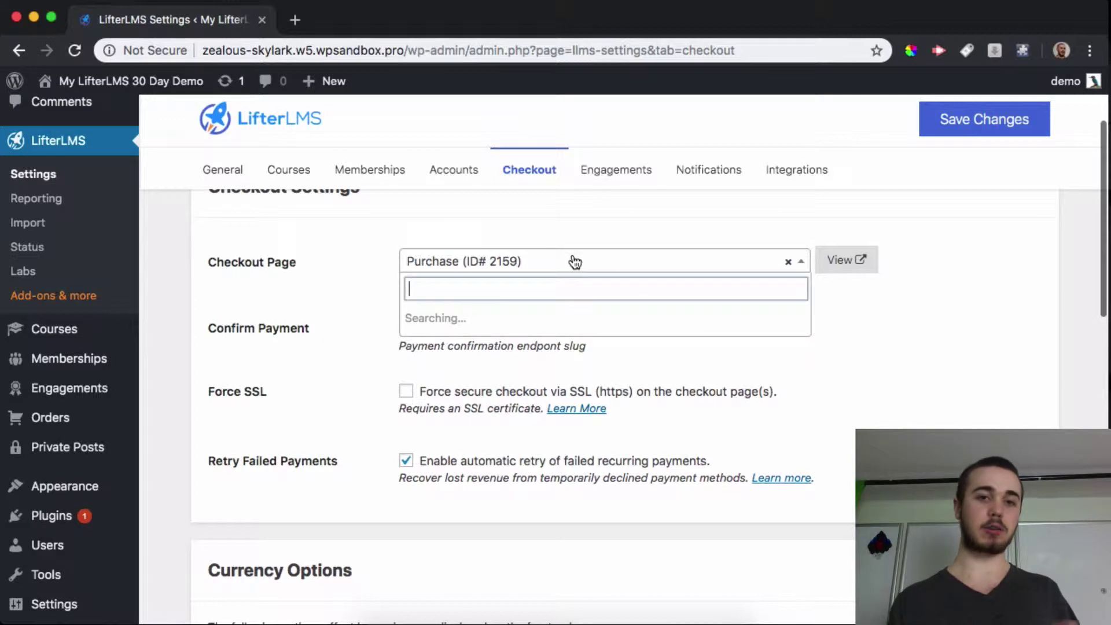
click(337, 286)
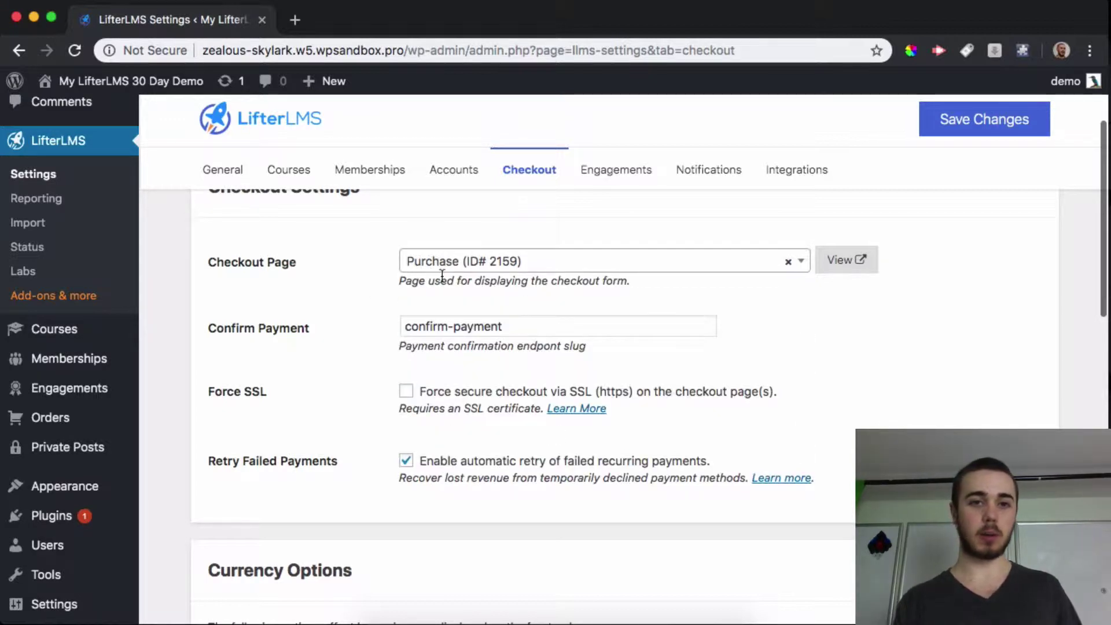
scroll(440, 272, down, 2)
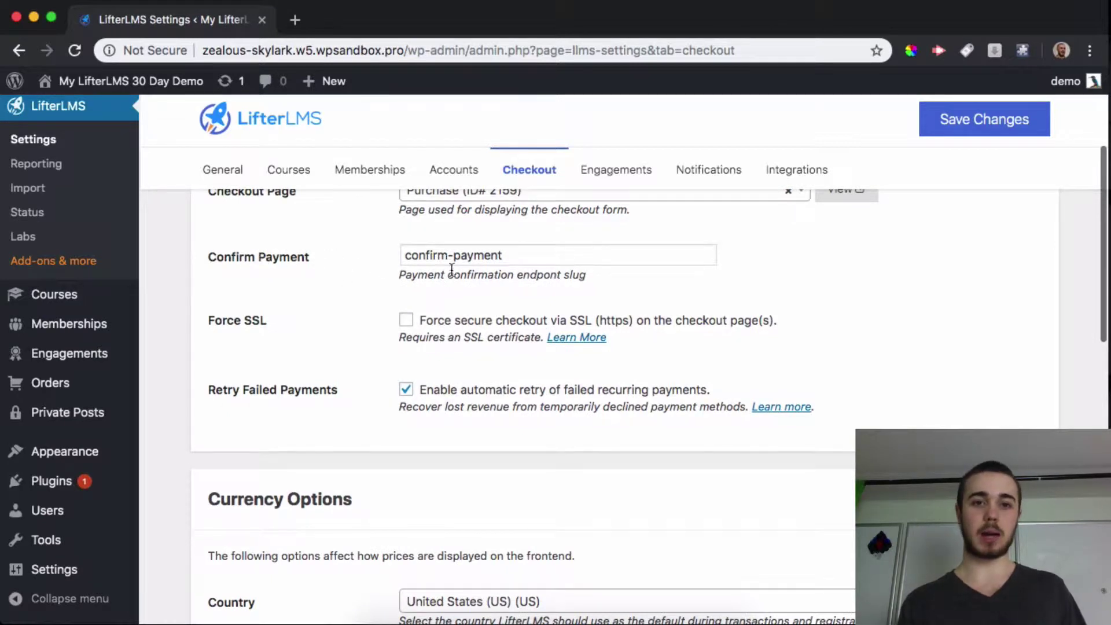
scroll(447, 263, down, 1)
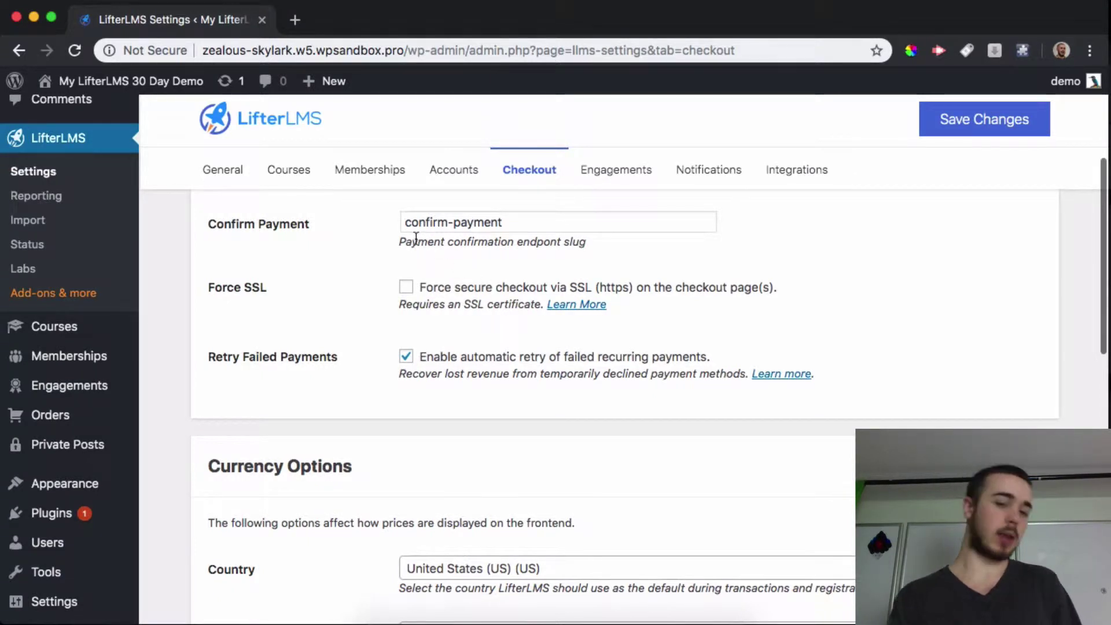
scroll(415, 240, down, 1)
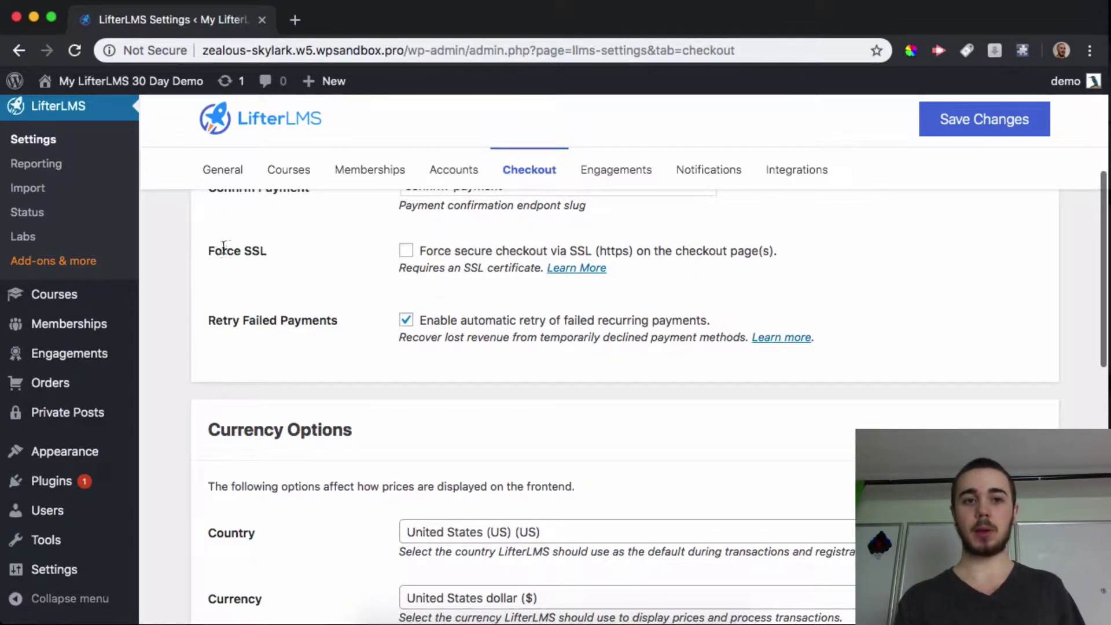
- Toggle forced SSL checkout on and back off, then review the remaining Checkout settings
click(444, 254)
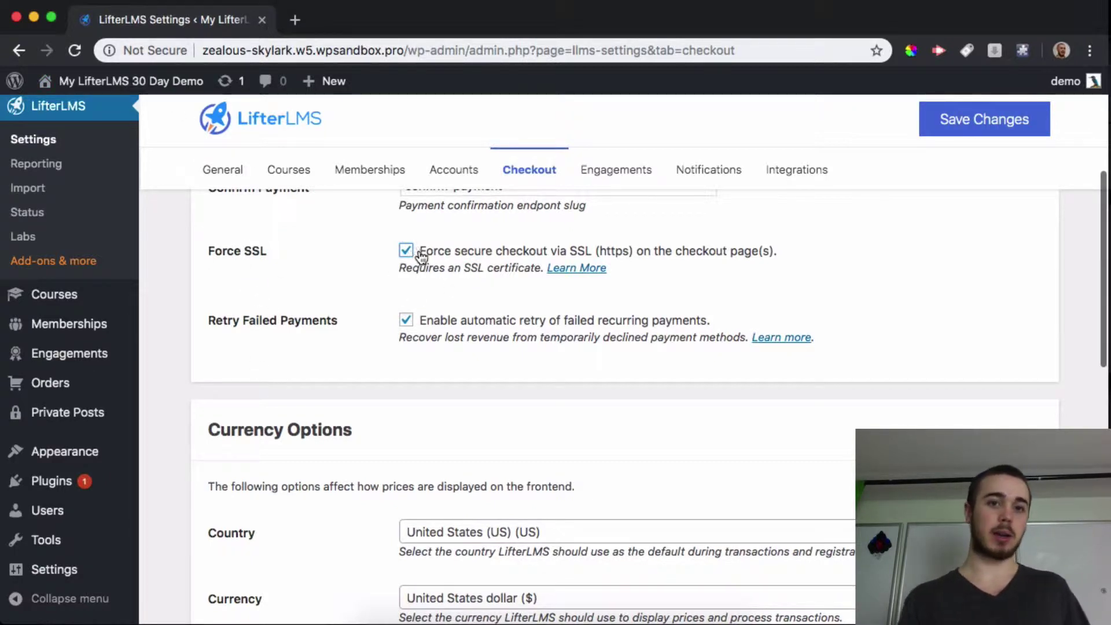
click(445, 252)
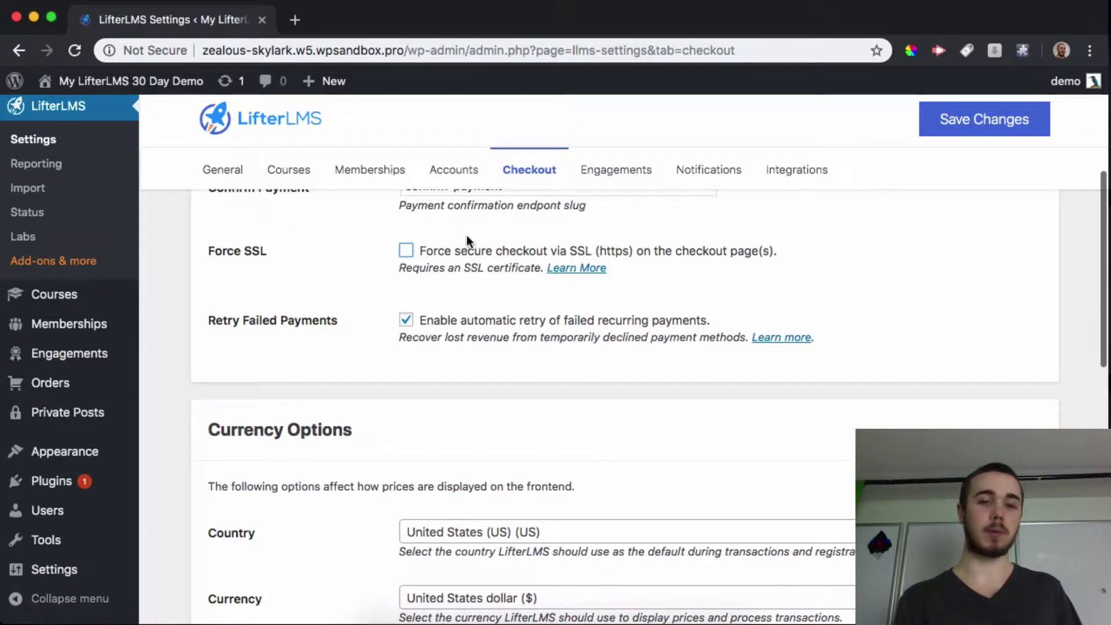
scroll(466, 235, down, 1)
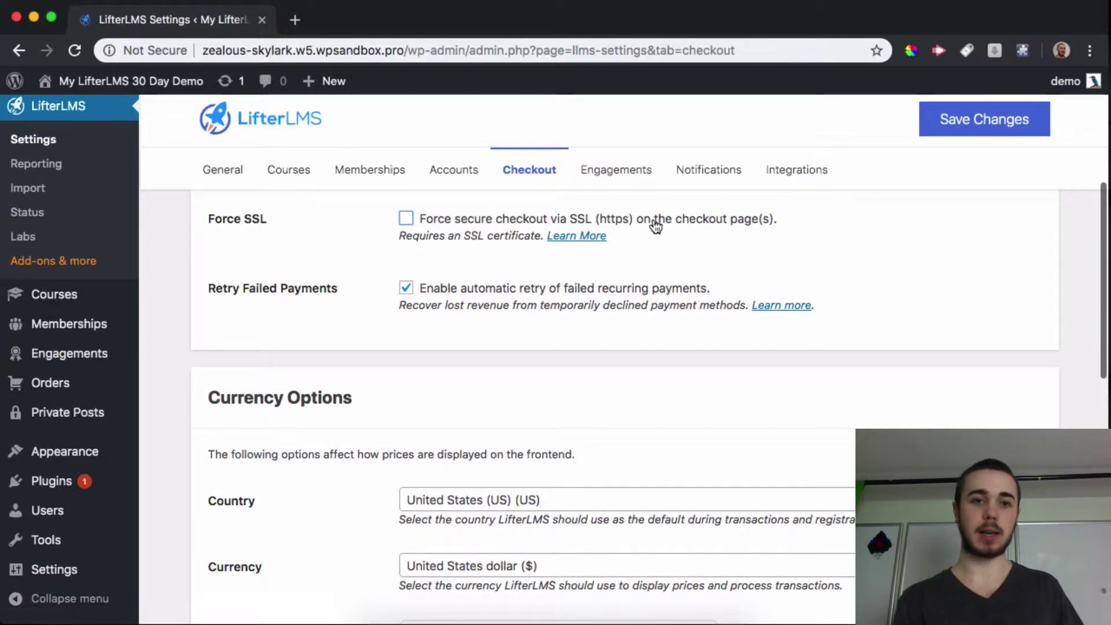
scroll(654, 221, down, 2)
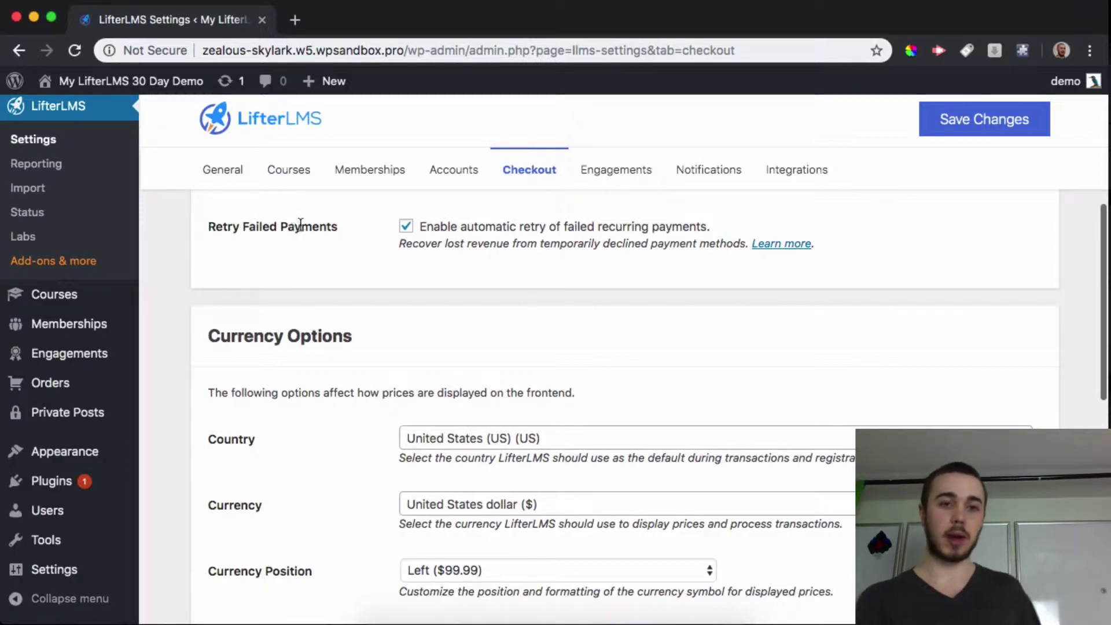
scroll(458, 255, down, 3)
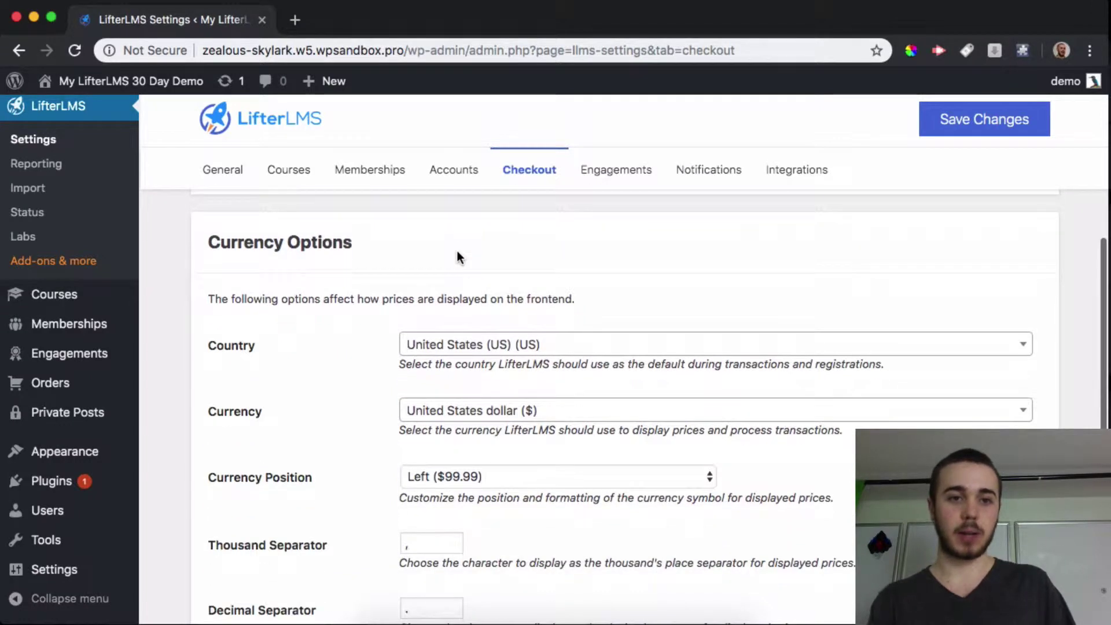
scroll(370, 269, down, 3)
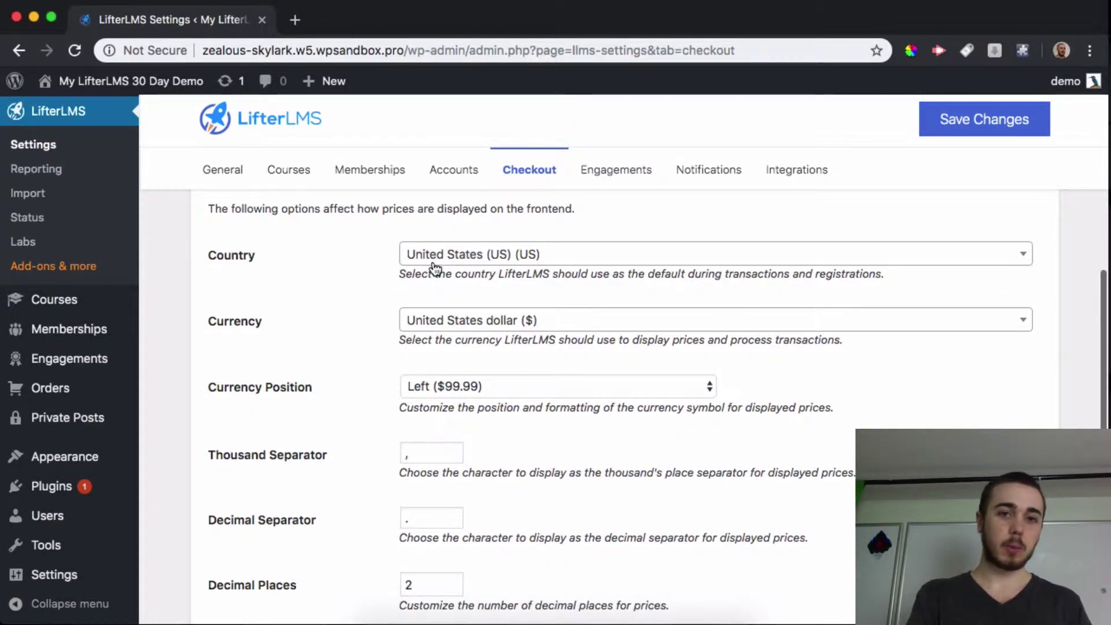
scroll(422, 289, down, 4)
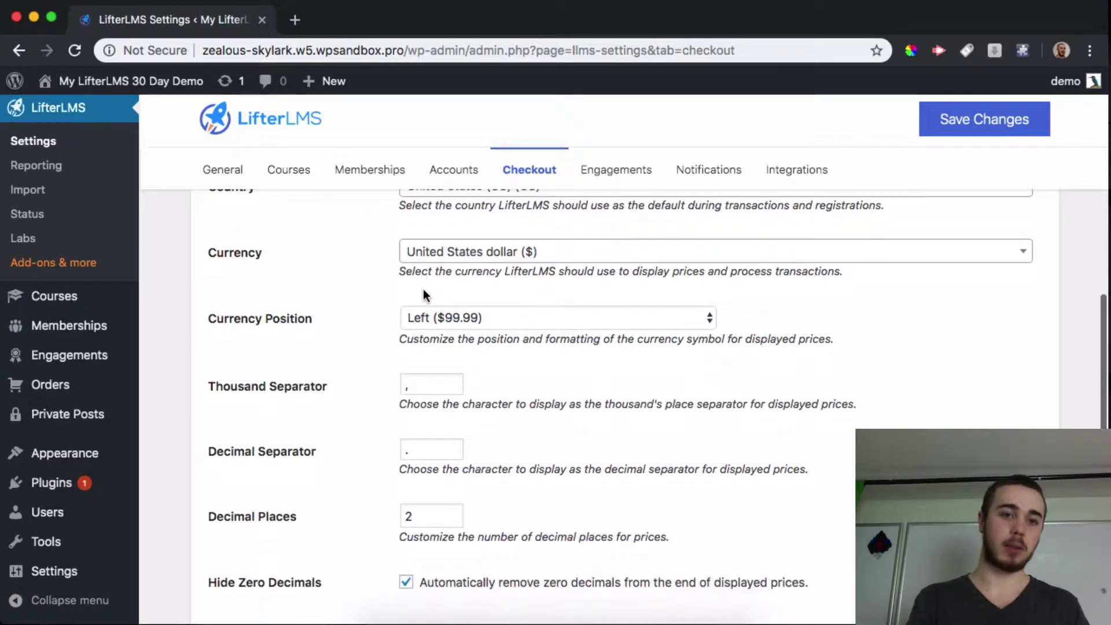
scroll(422, 287, up, 2)
scroll(373, 322, down, 5)
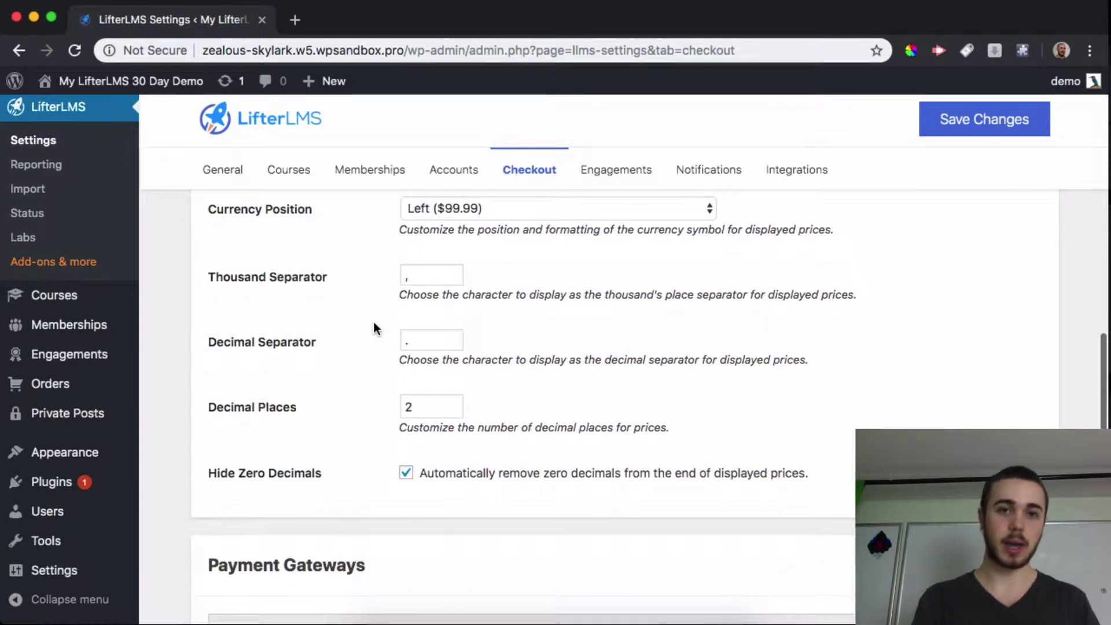
scroll(303, 395, down, 3)
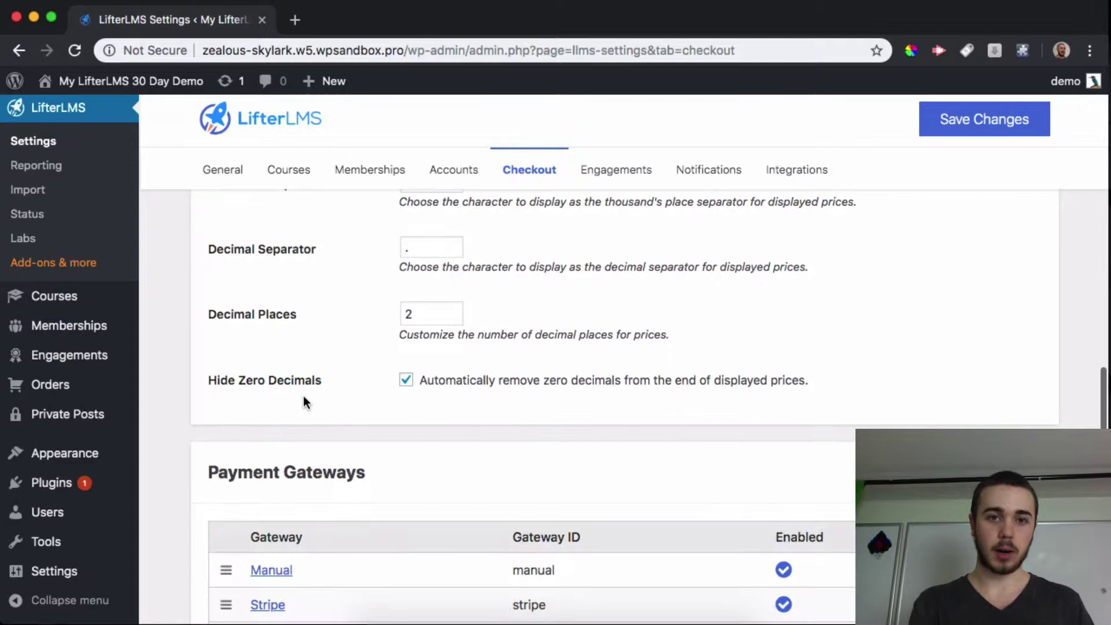
scroll(387, 393, down, 3)
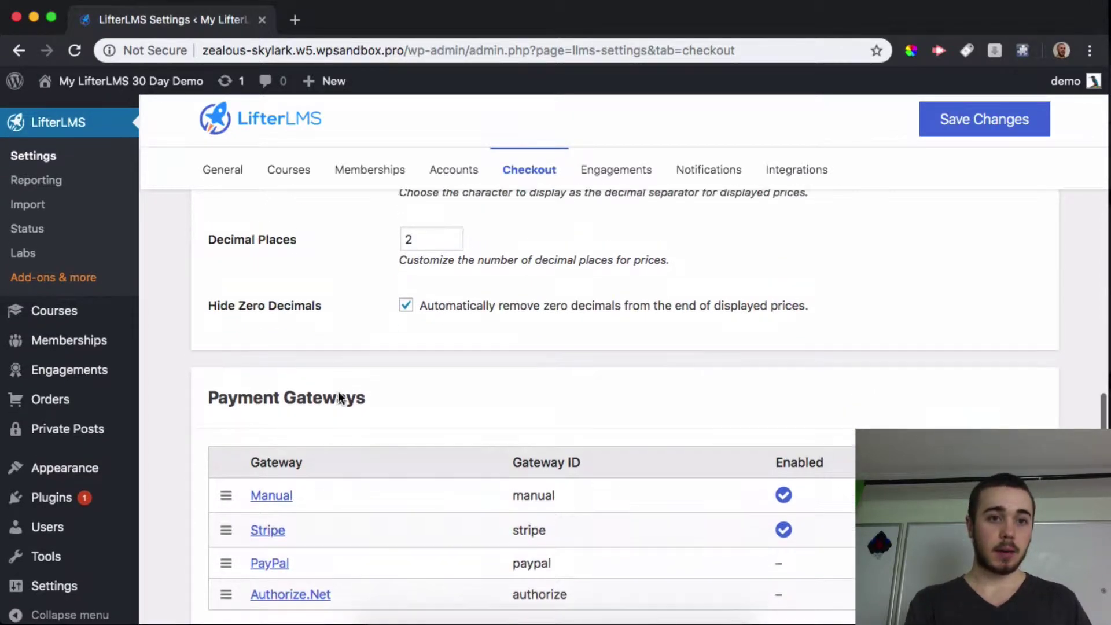
scroll(340, 396, up, 9)
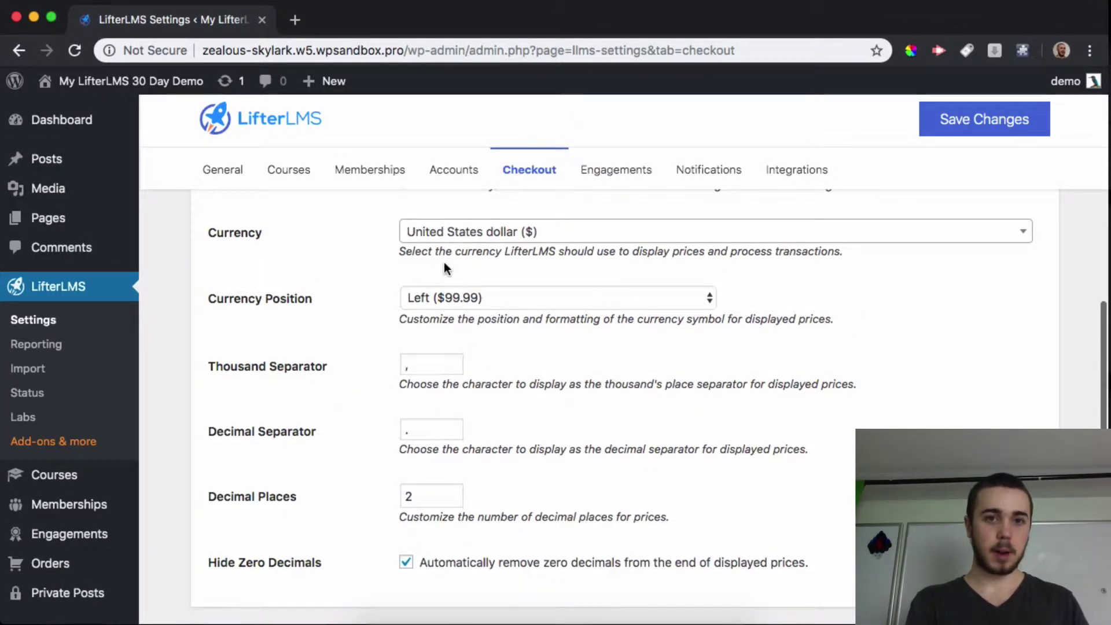
scroll(354, 341, down, 6)
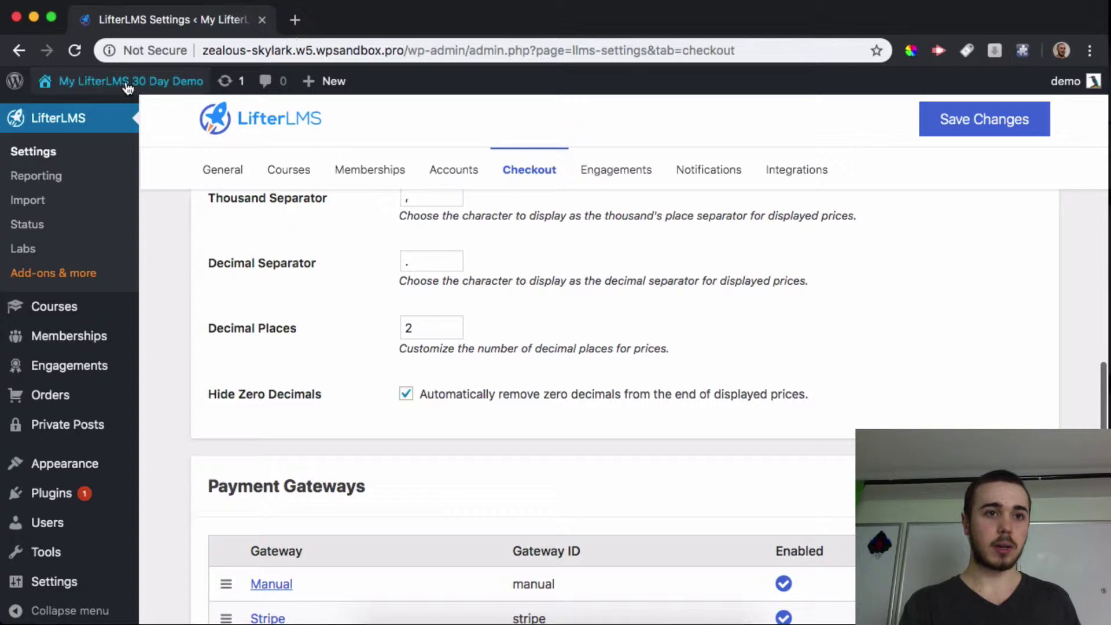
- Open the site's front end in a new tab and go to All Courses
right_click(158, 81)
click(173, 89)
click(318, 23)
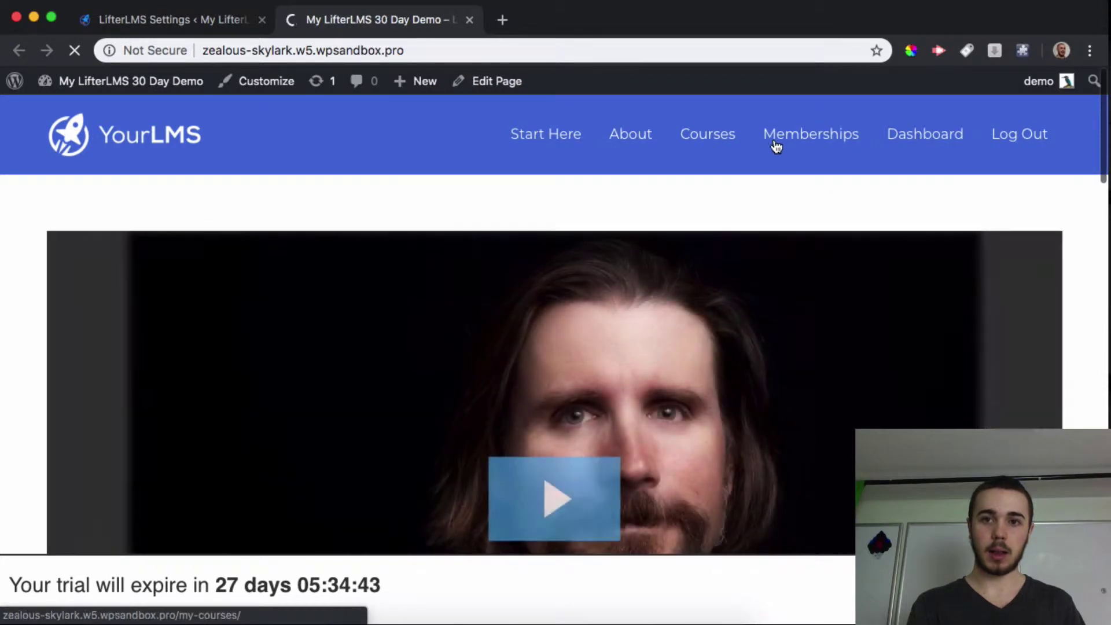
click(682, 137)
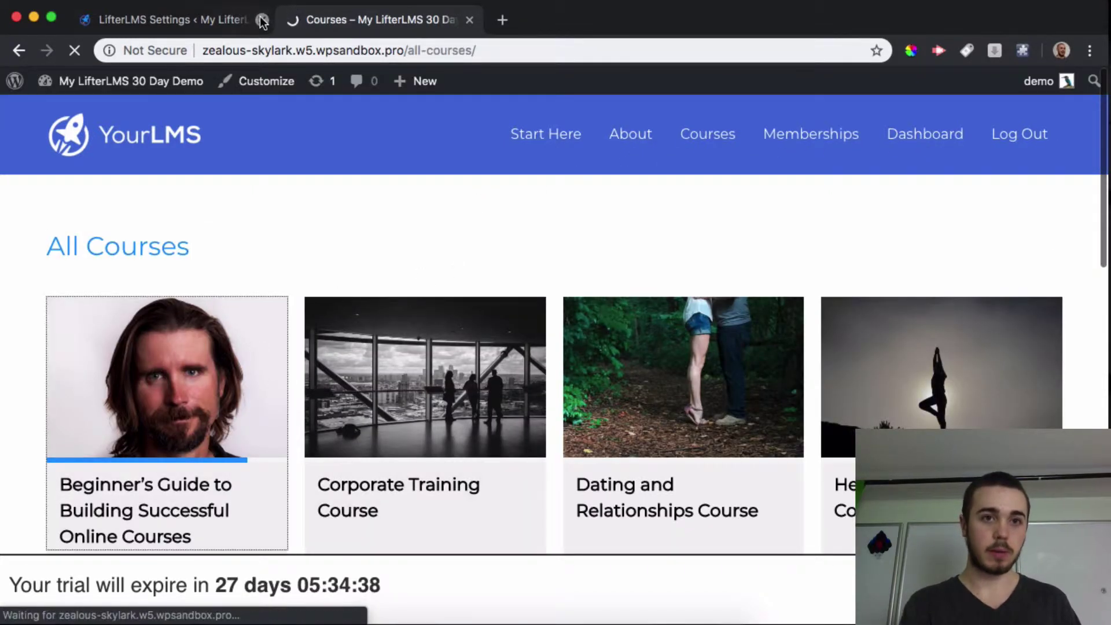
- Copy the Beginner's Guide course page URL and bring up the browser menu
scroll(419, 258, down, 20)
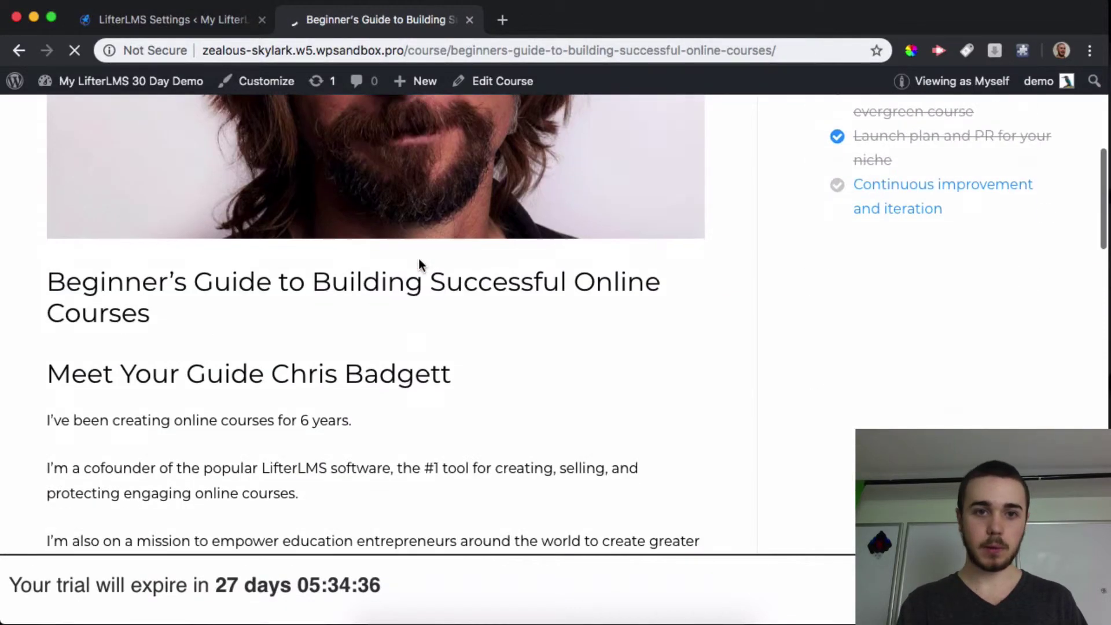
scroll(419, 261, down, 9)
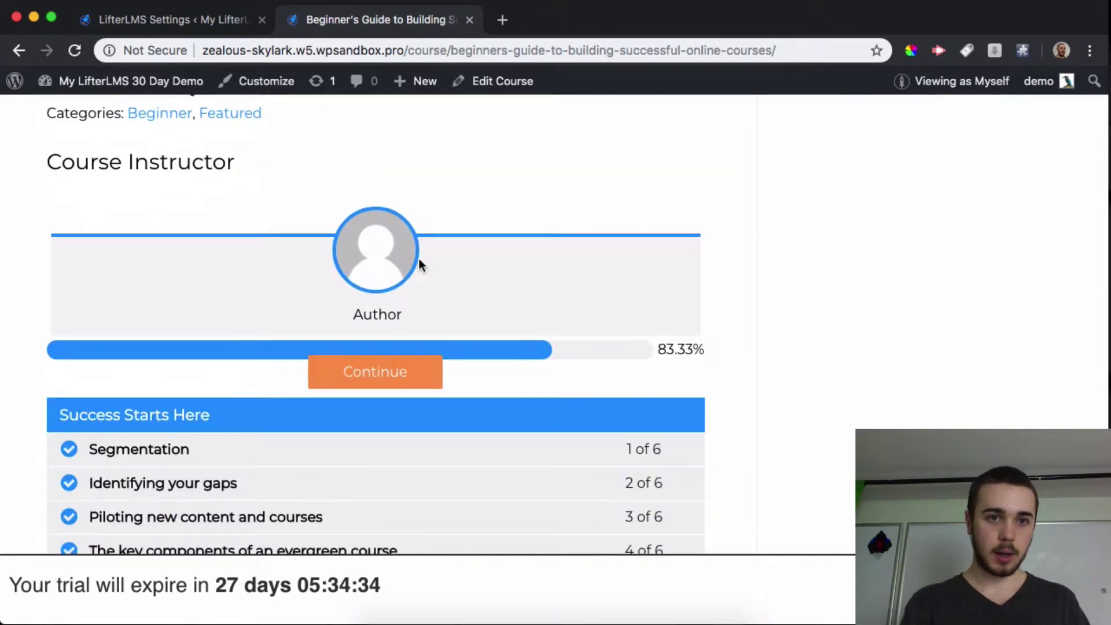
scroll(416, 265, up, 5)
click(354, 53)
key(super+c)
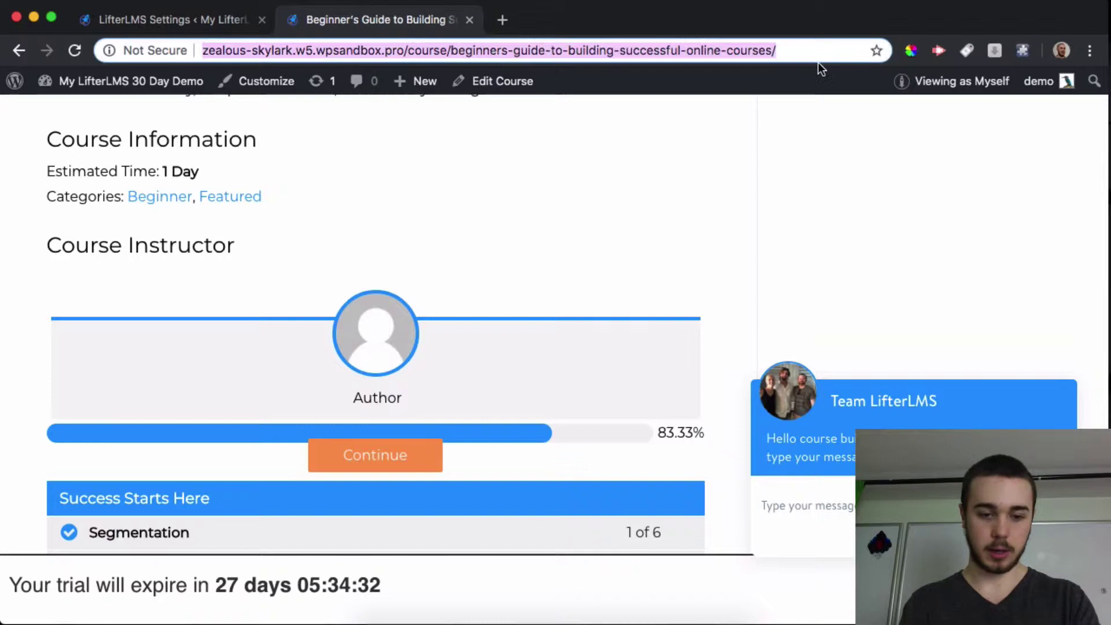
click(1090, 50)
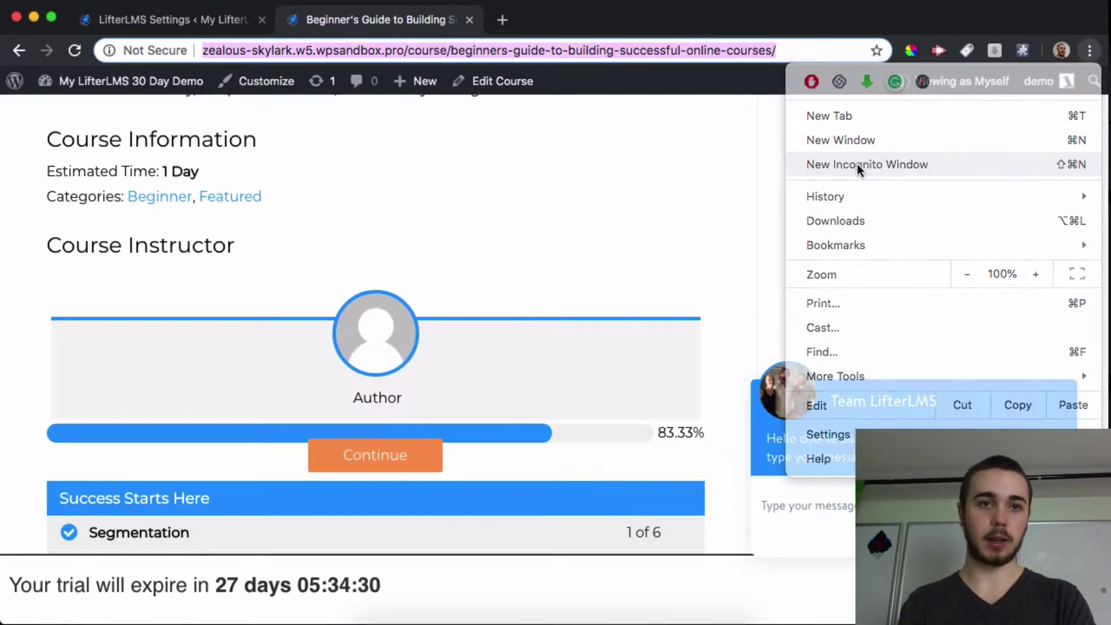
- Load the copied course URL in an incognito window, see the $100 and $10 prices, then return to settings
click(880, 163)
key(super+v)
key(Return)
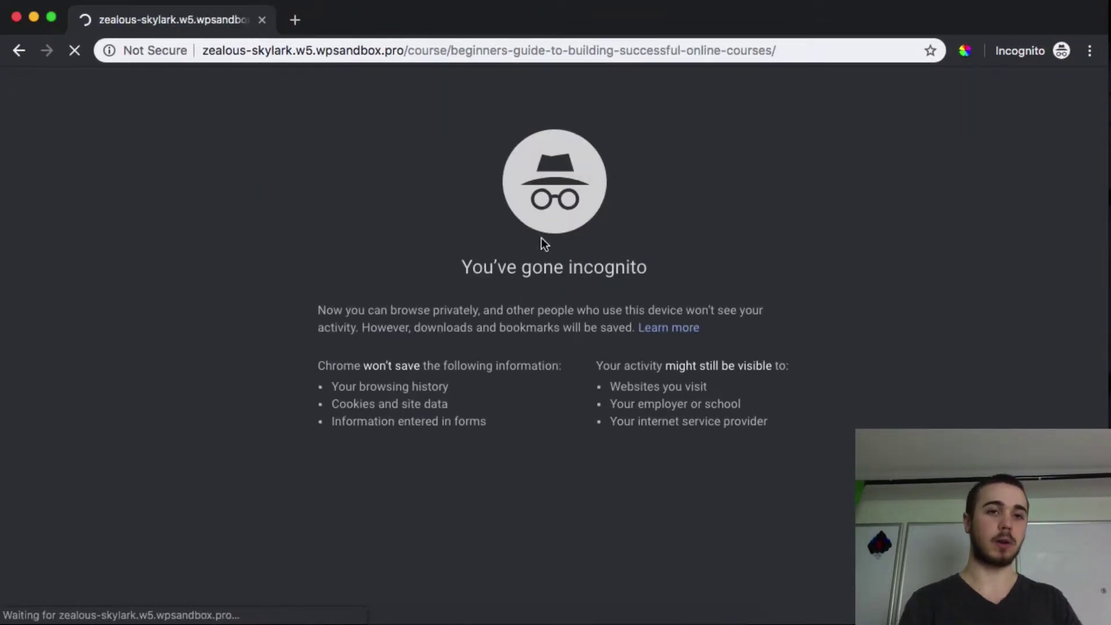
scroll(286, 269, down, 20)
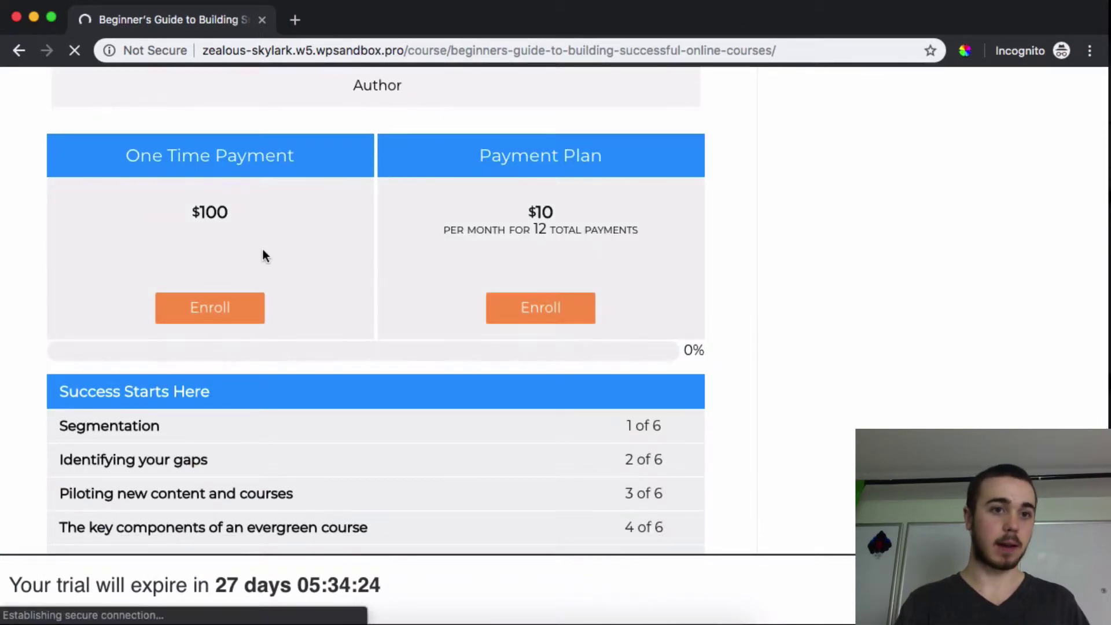
double_click(209, 210)
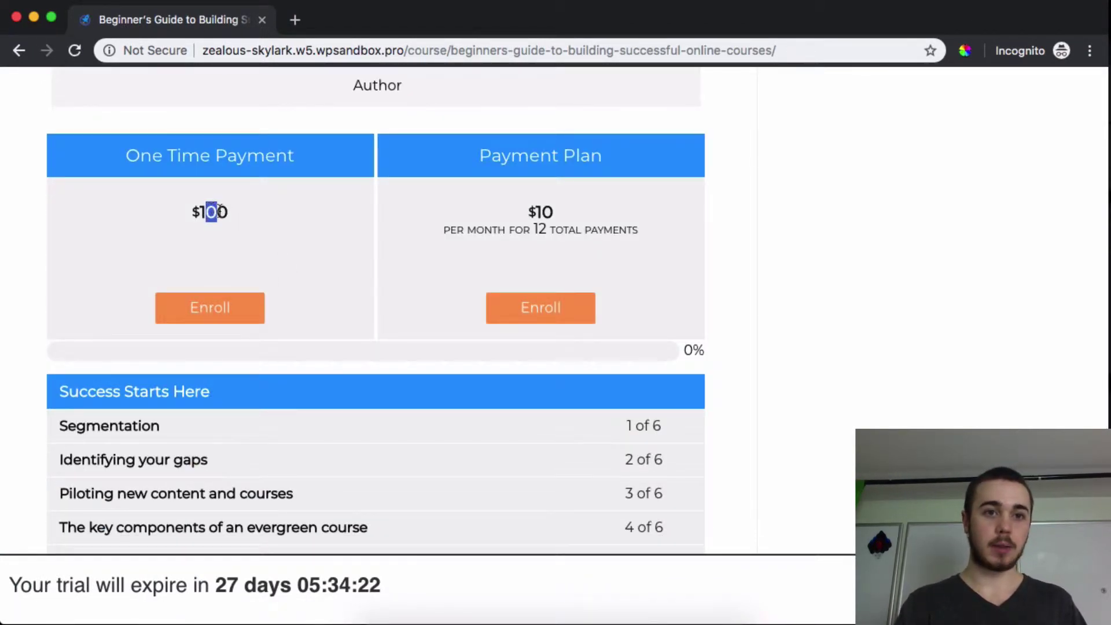
click(76, 108)
click(33, 16)
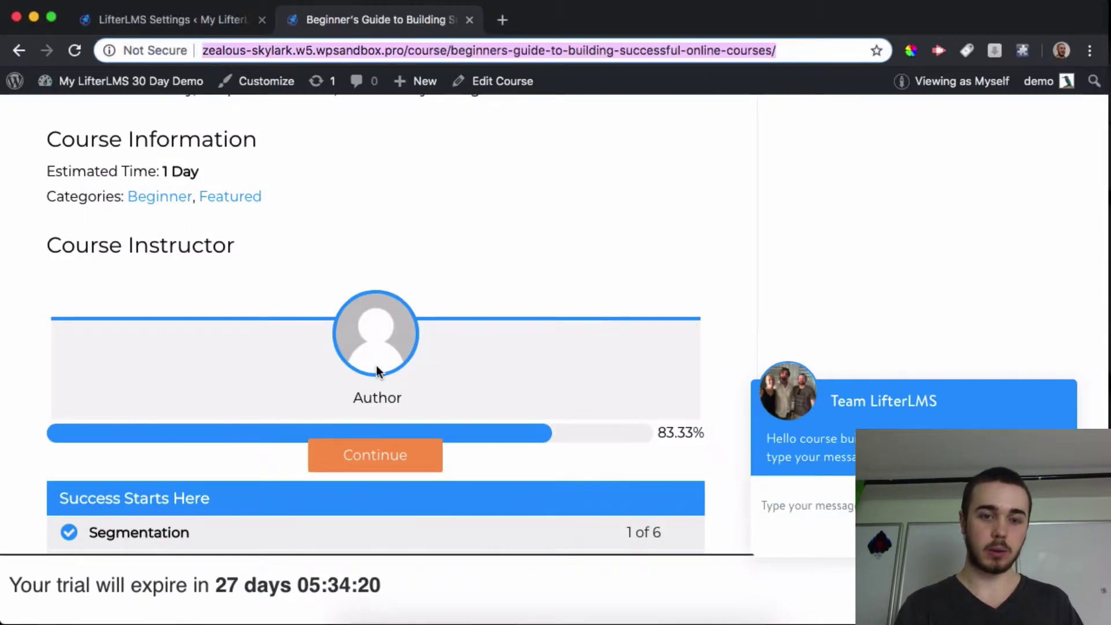
click(183, 22)
- Turn off Hide Zero Decimals, save, and reload the private course page
click(408, 394)
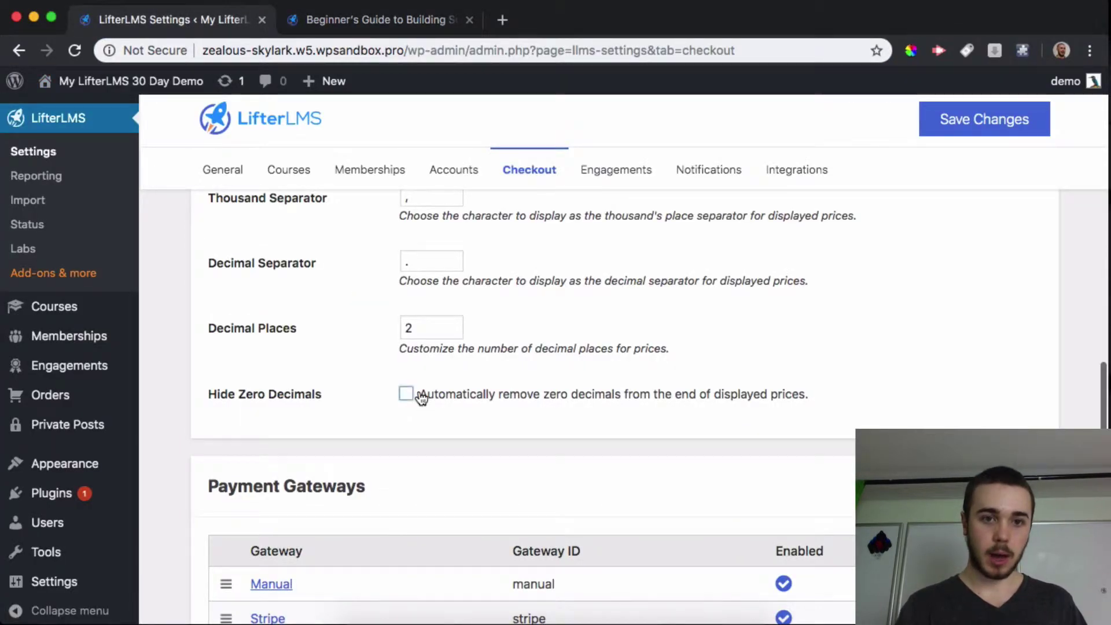
click(925, 133)
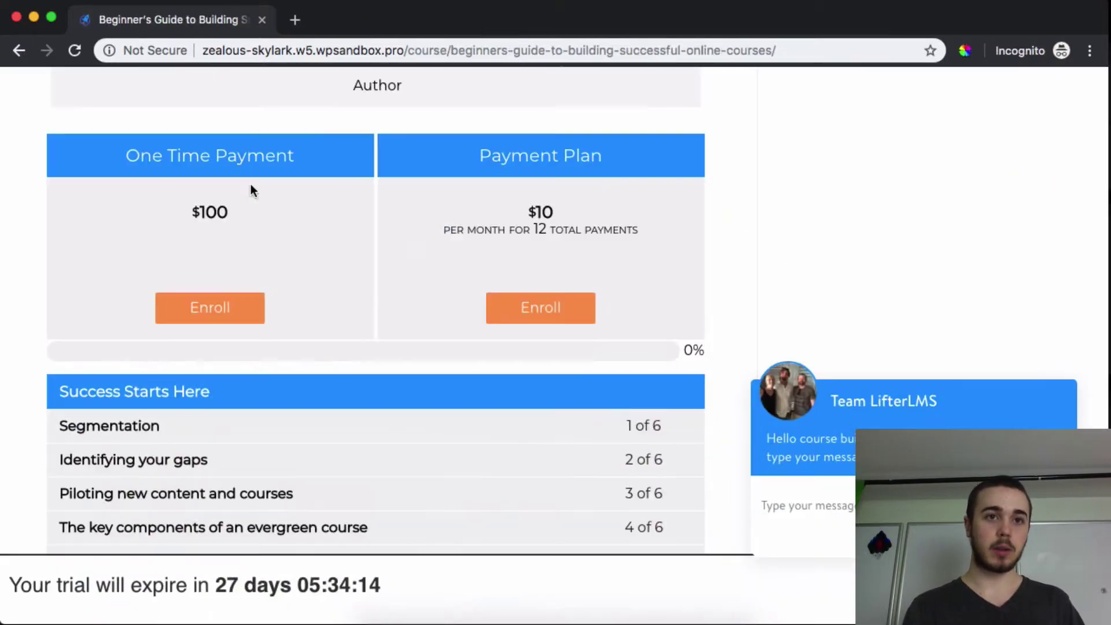
click(75, 51)
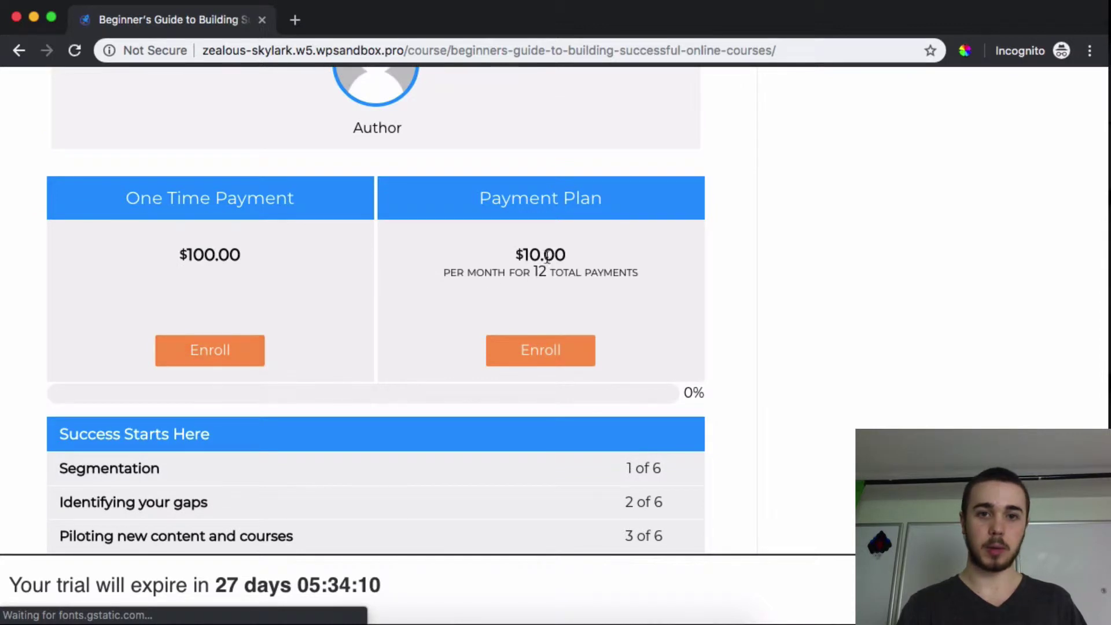
- Enroll in the One Time Payment plan and confirm the order terms show $100.00
click(219, 358)
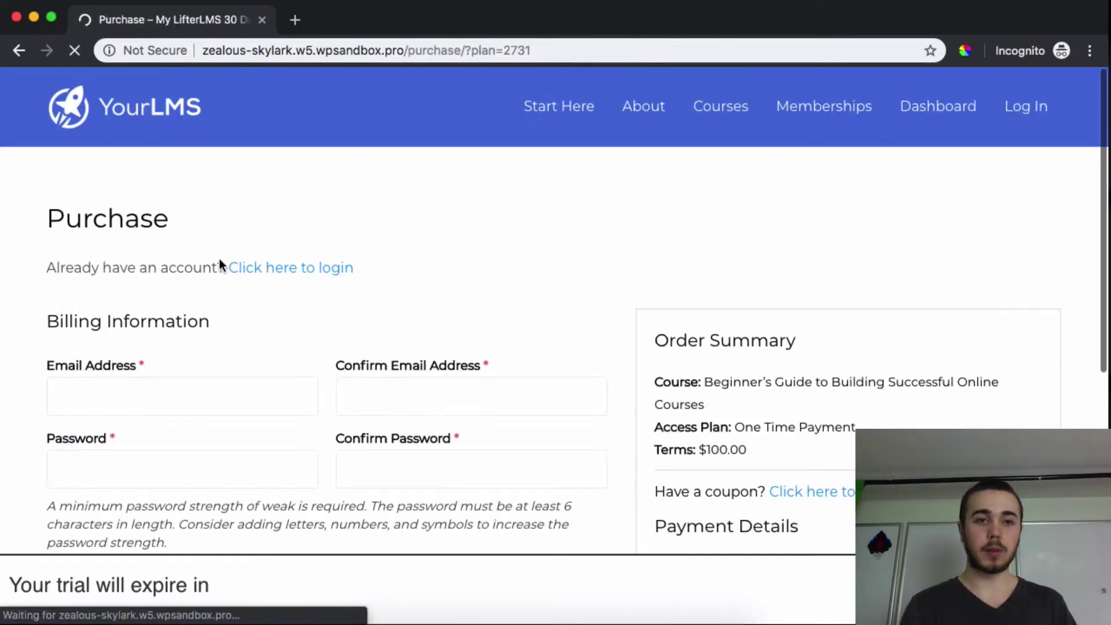
scroll(598, 292, down, 3)
double_click(735, 272)
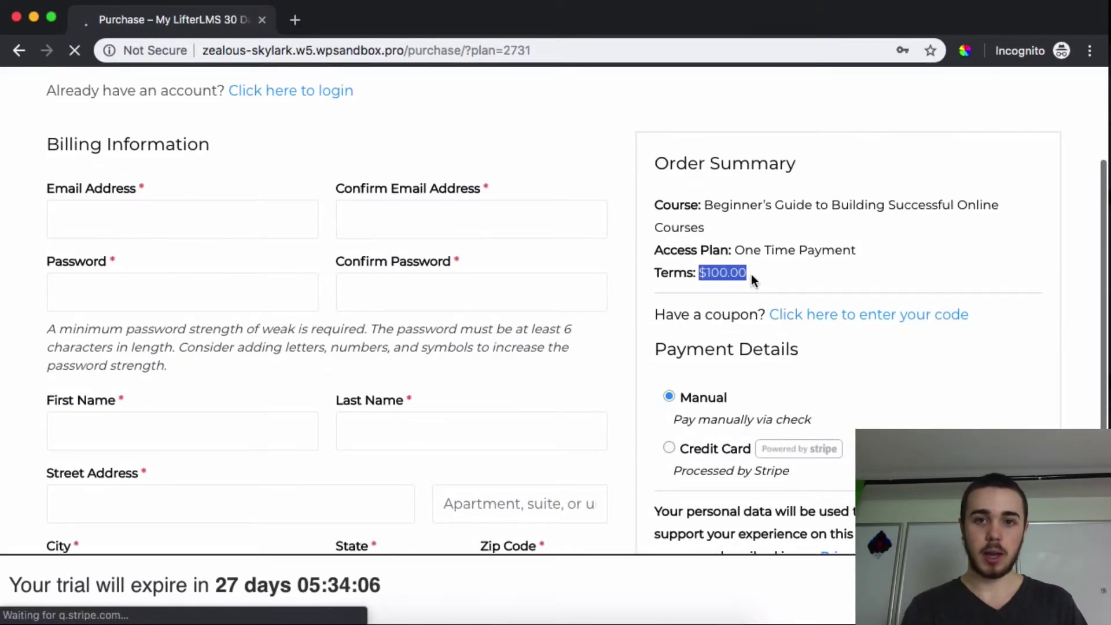
click(751, 275)
- Re-enable Hide Zero Decimals, save, and confirm the purchase page terms now read $100
click(33, 15)
scroll(354, 387, down, 8)
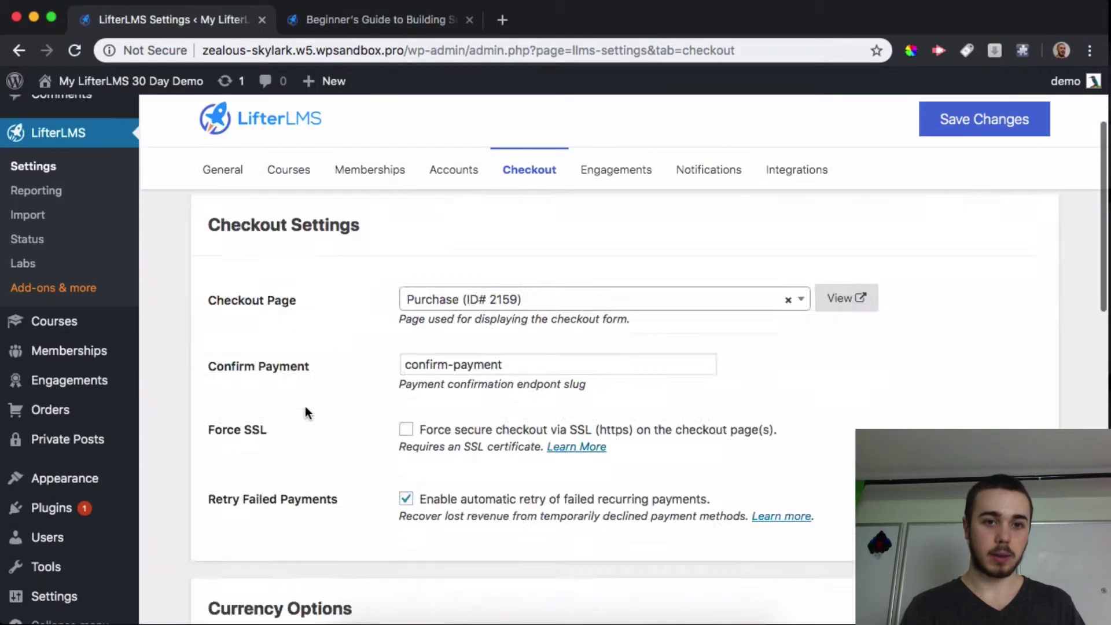
scroll(441, 237, down, 5)
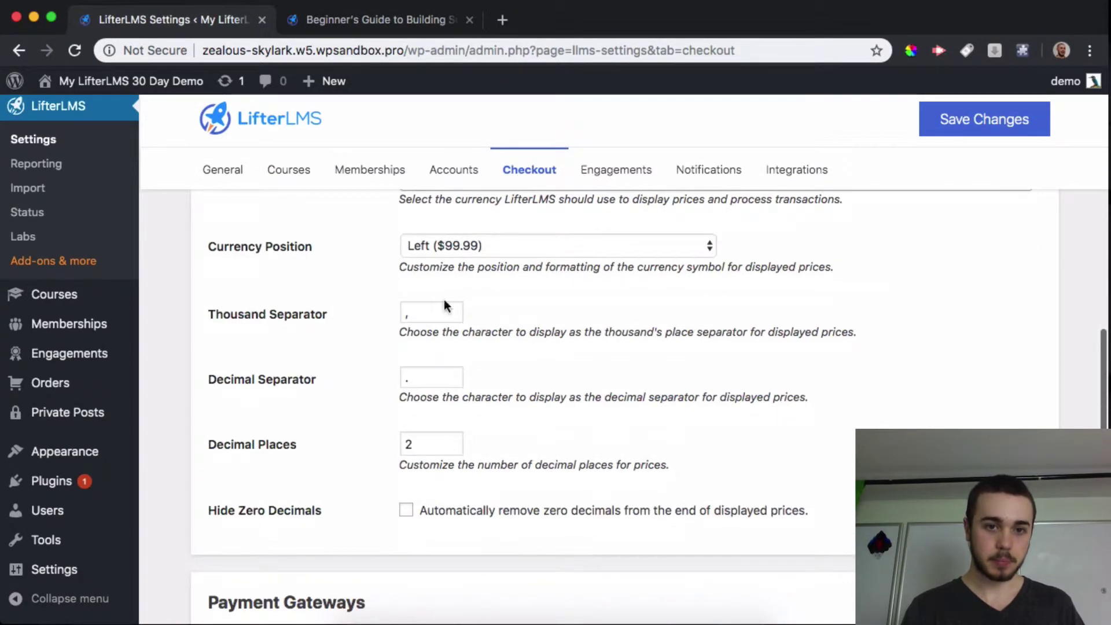
click(407, 510)
click(945, 140)
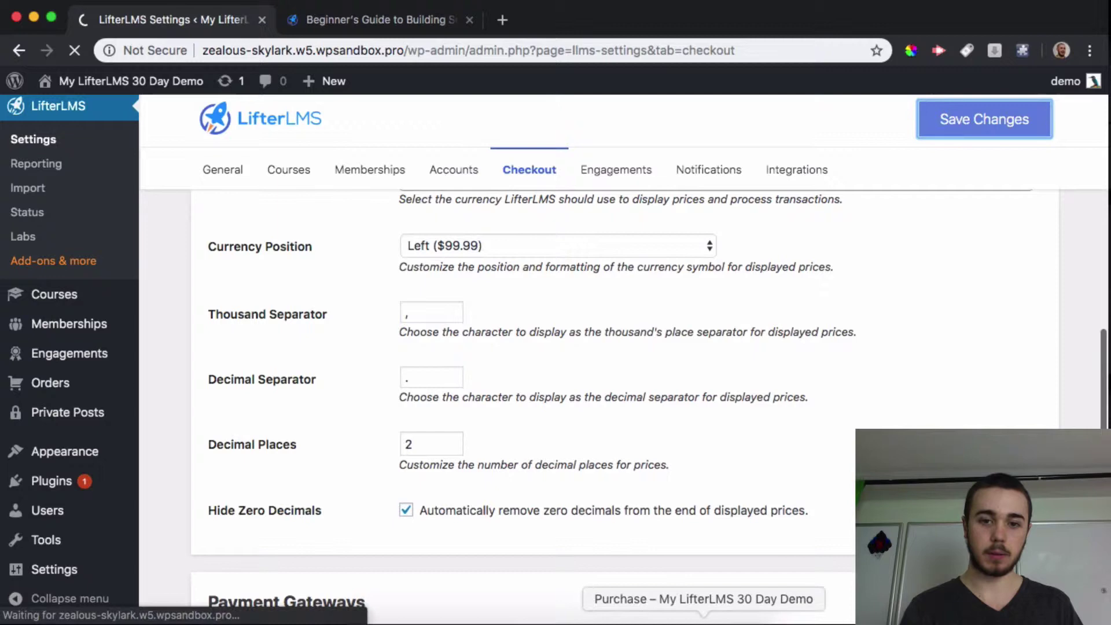
key(super+r)
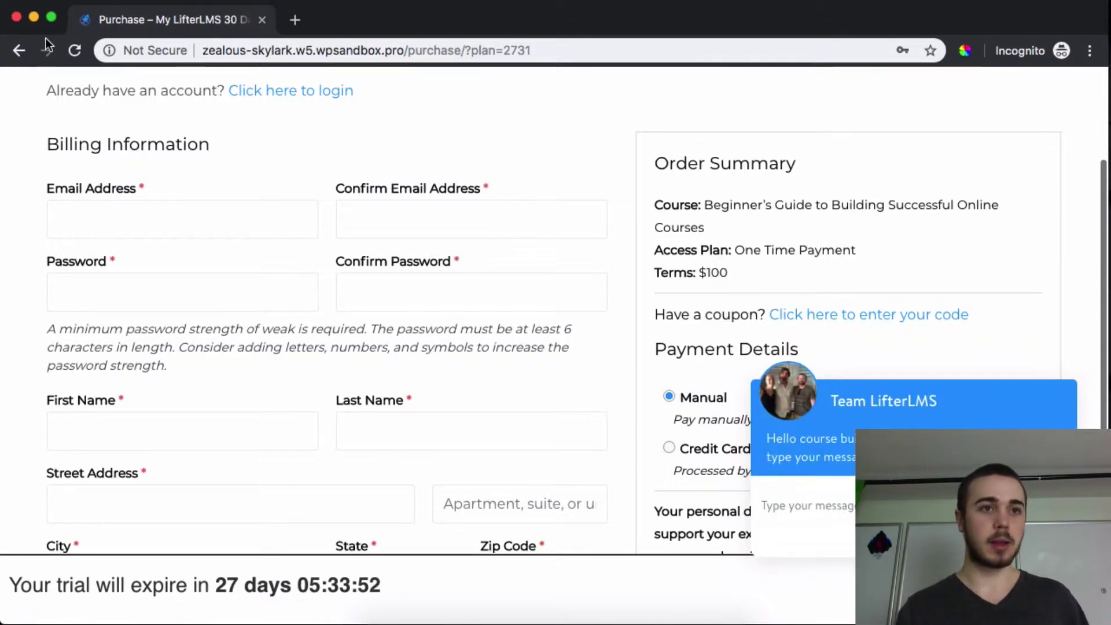
click(34, 17)
- Untick Enable Manual in the Manual gateway settings, save, and go back to Checkout settings
scroll(416, 241, down, 10)
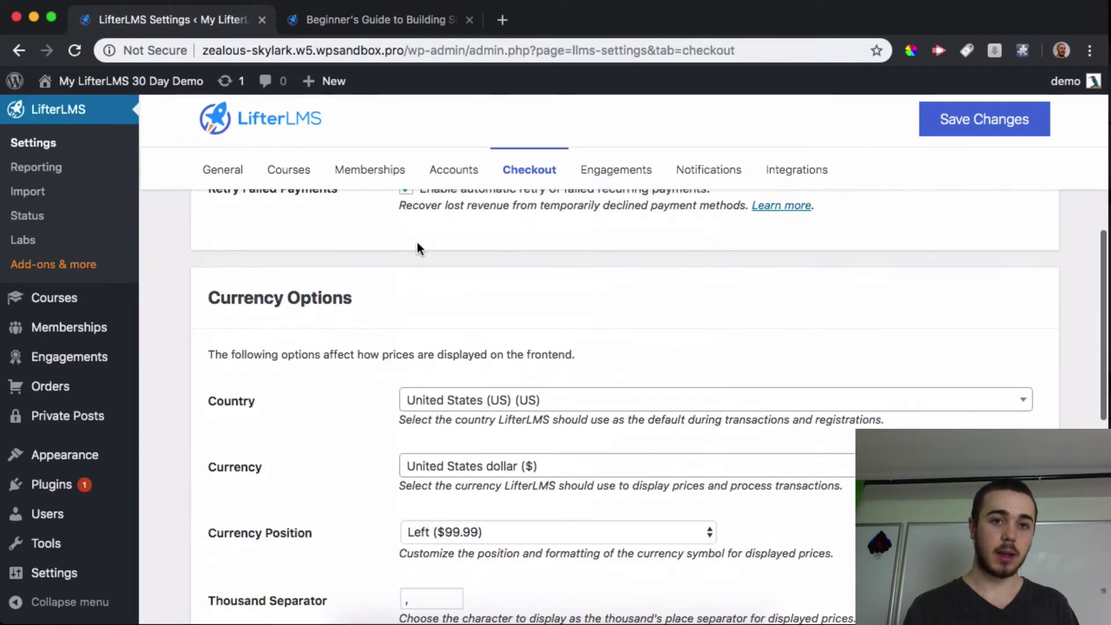
scroll(280, 247, down, 10)
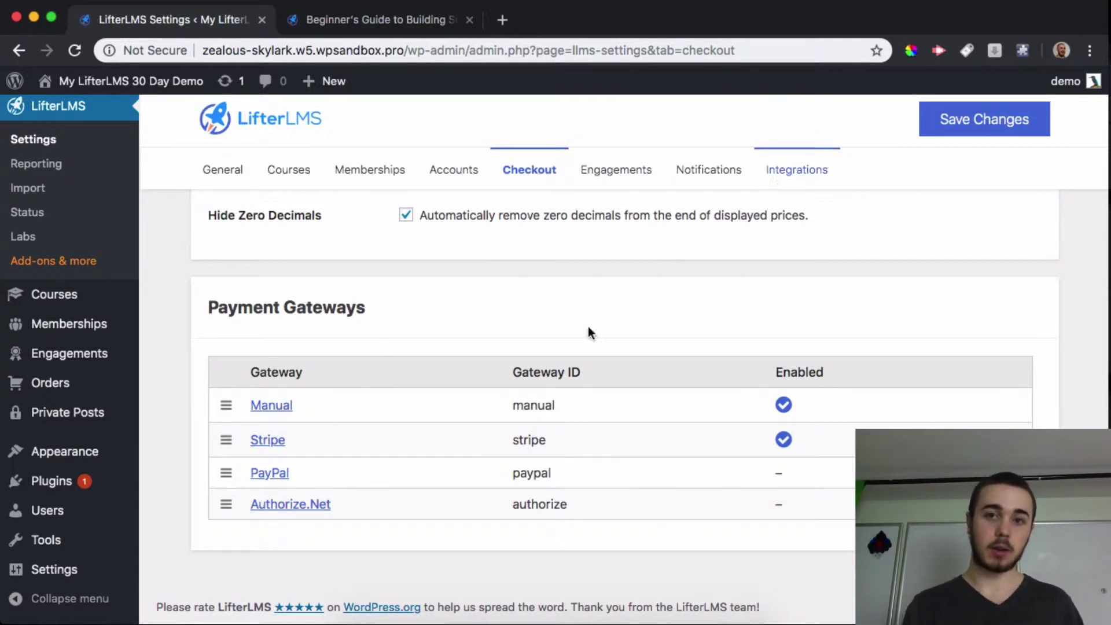
click(276, 408)
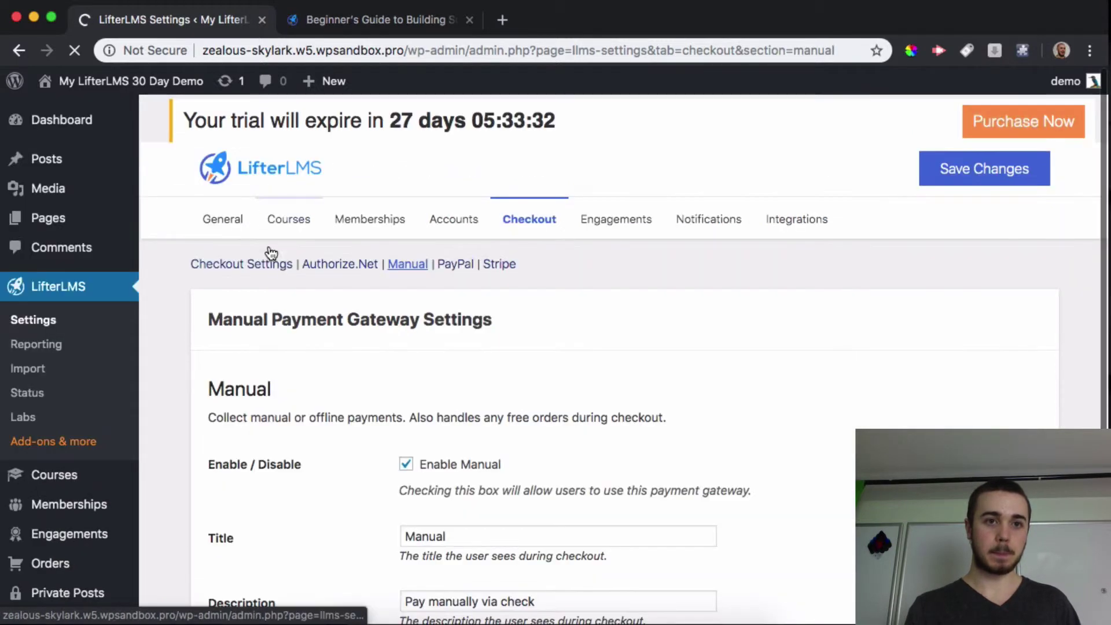
scroll(425, 314, down, 3)
scroll(425, 315, down, 1)
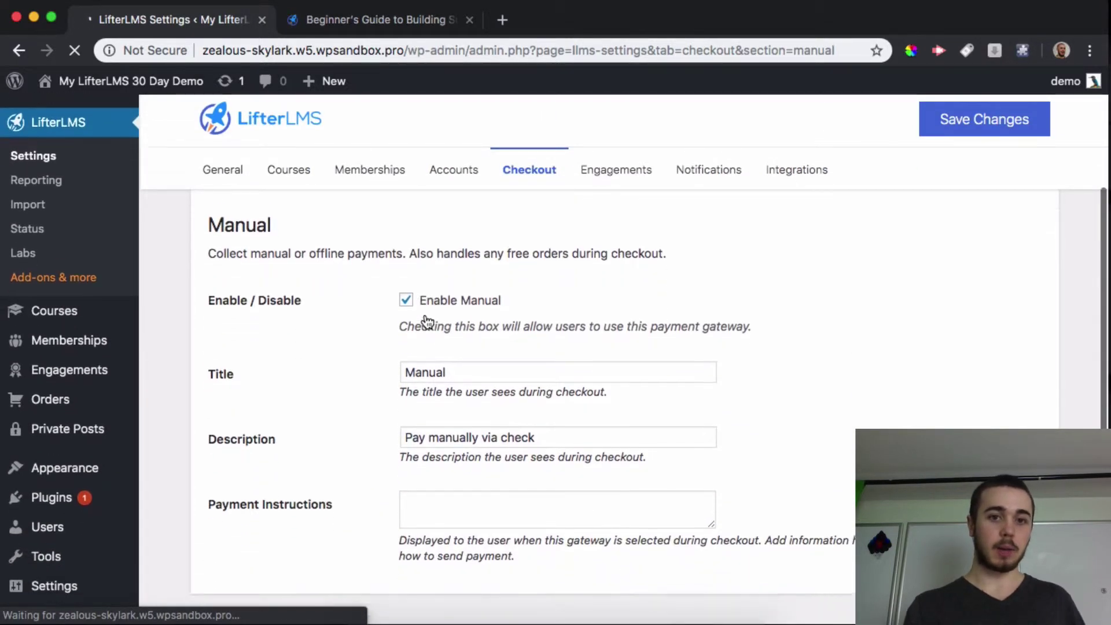
click(445, 295)
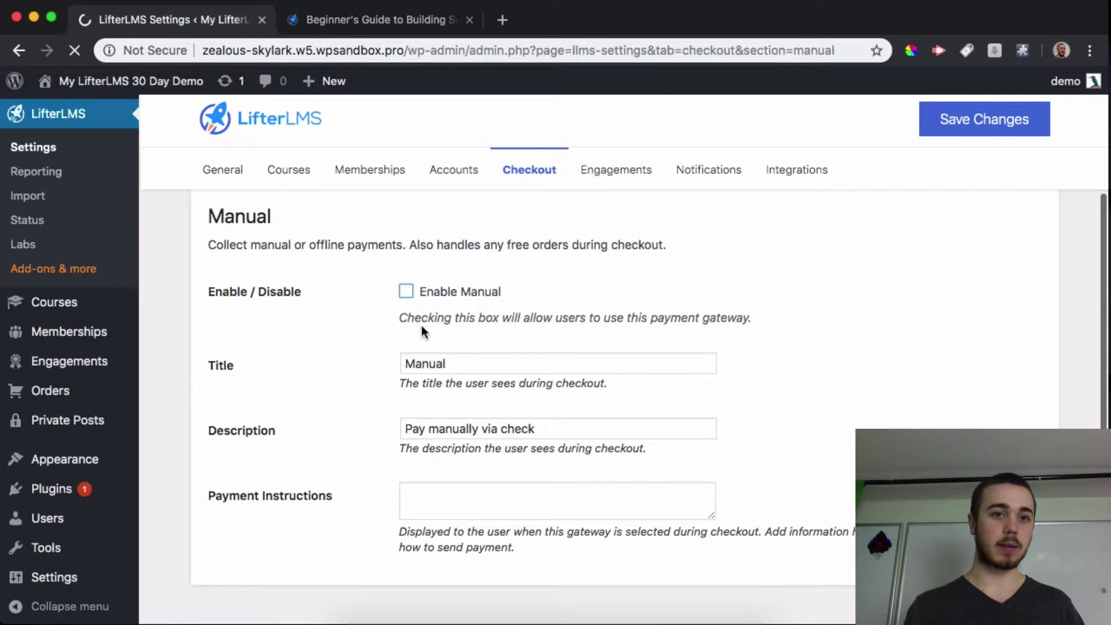
scroll(421, 325, up, 1)
click(946, 135)
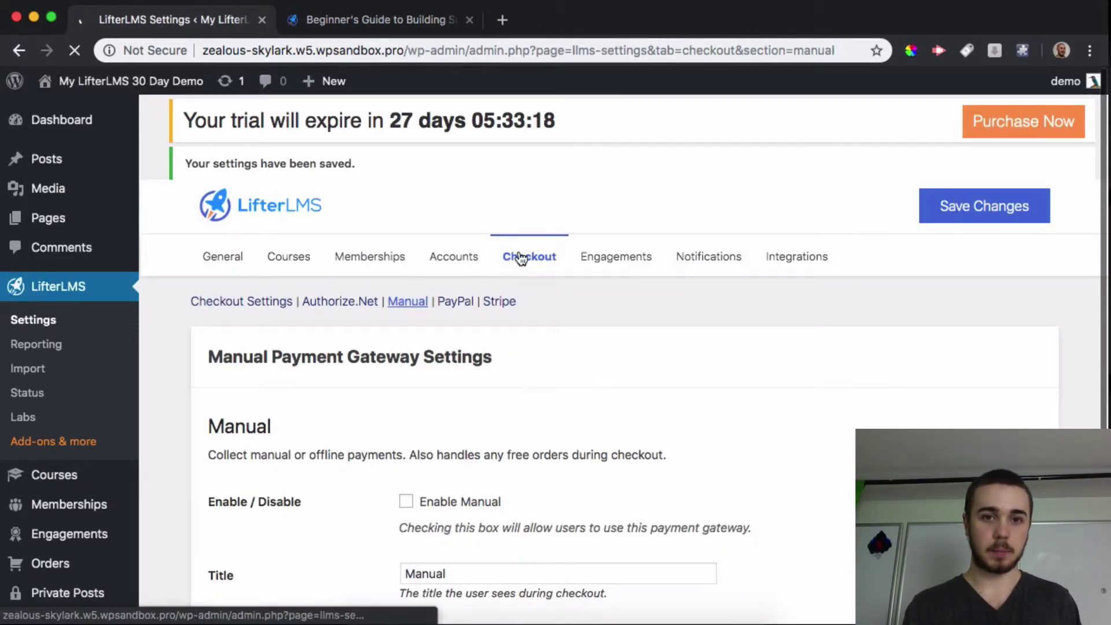
click(528, 171)
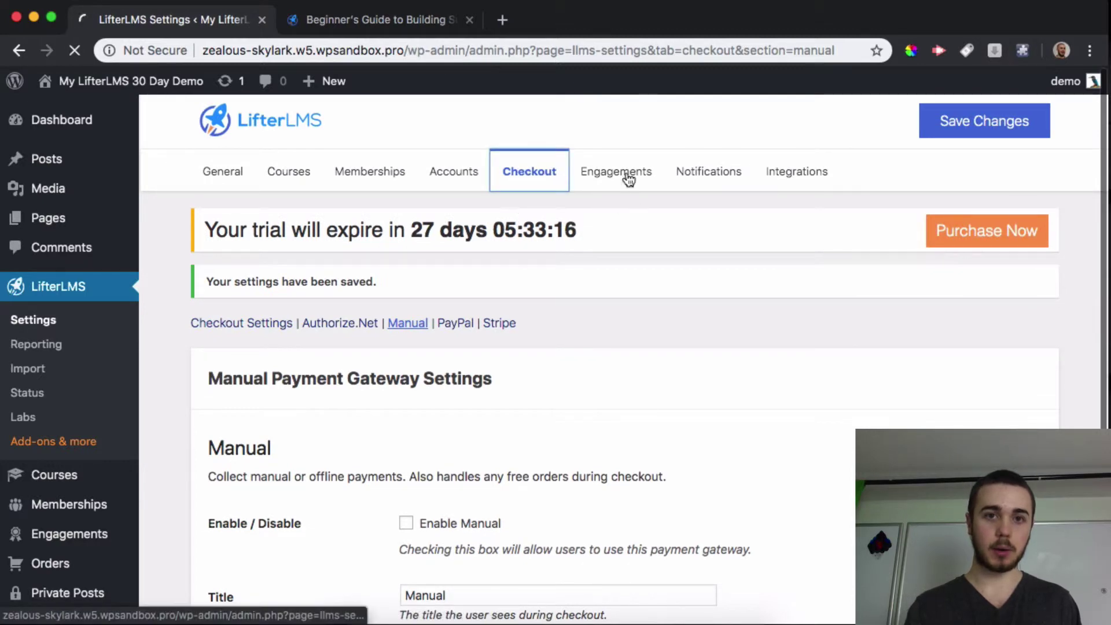
- Tick Enable PayPal in the PayPal gateway settings and save
scroll(525, 380, down, 3)
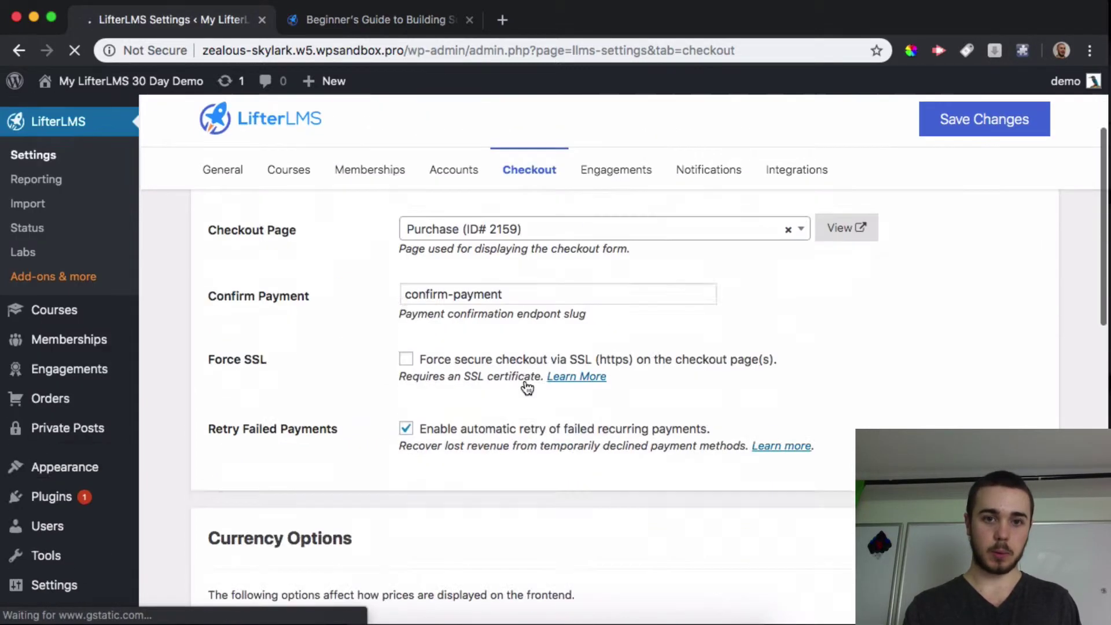
scroll(526, 387, down, 16)
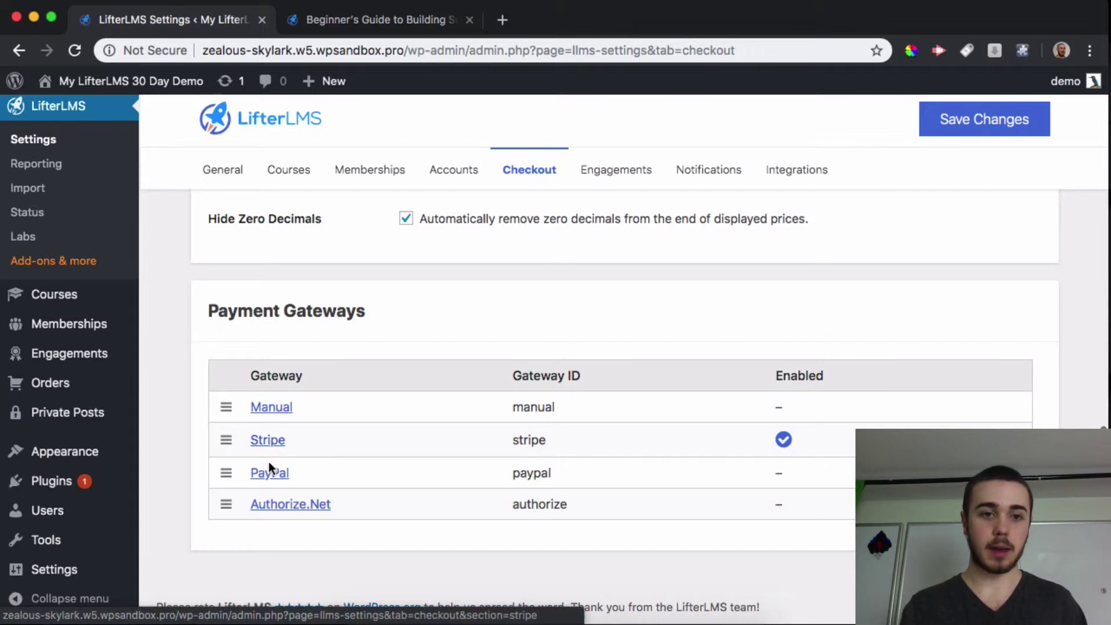
click(264, 475)
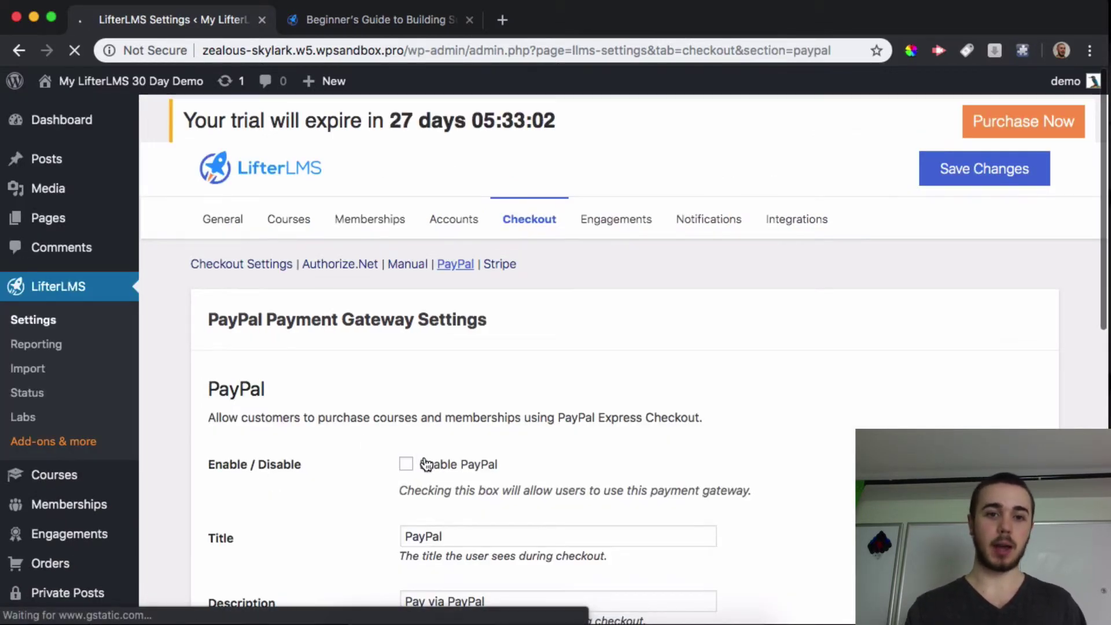
click(408, 463)
scroll(416, 460, down, 5)
scroll(418, 457, up, 1)
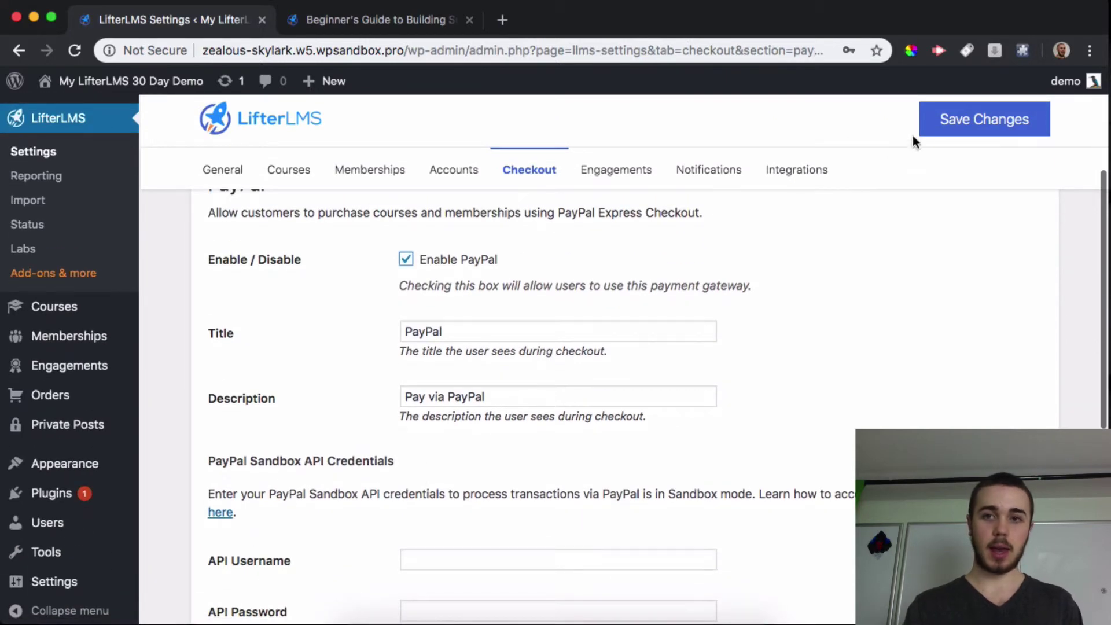
click(937, 119)
- Return to the main Checkout settings page
scroll(578, 291, down, 5)
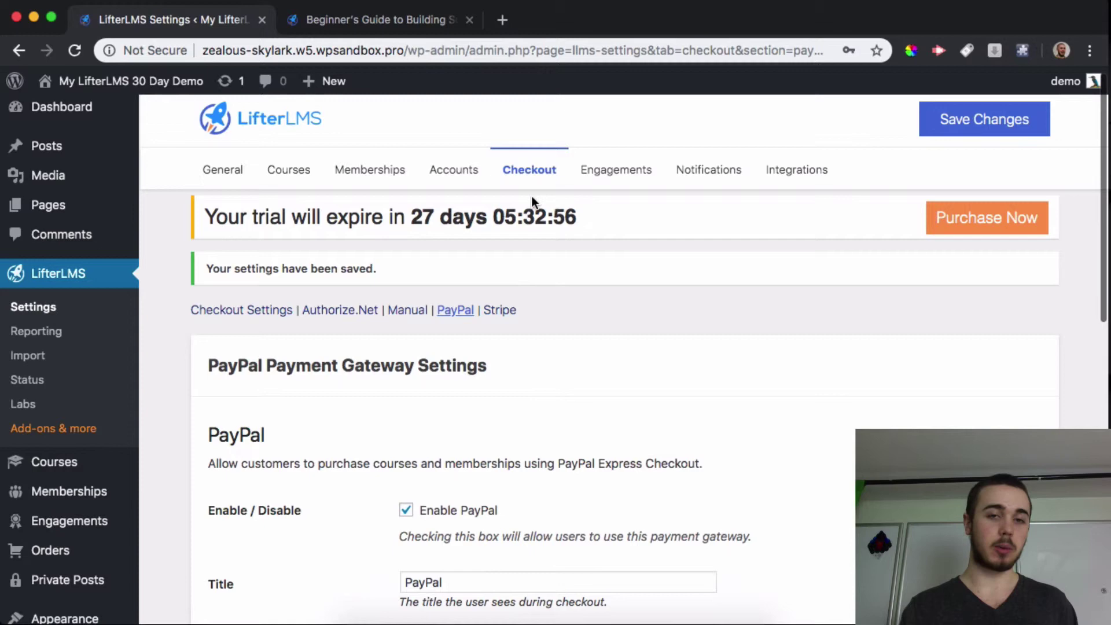
click(528, 171)
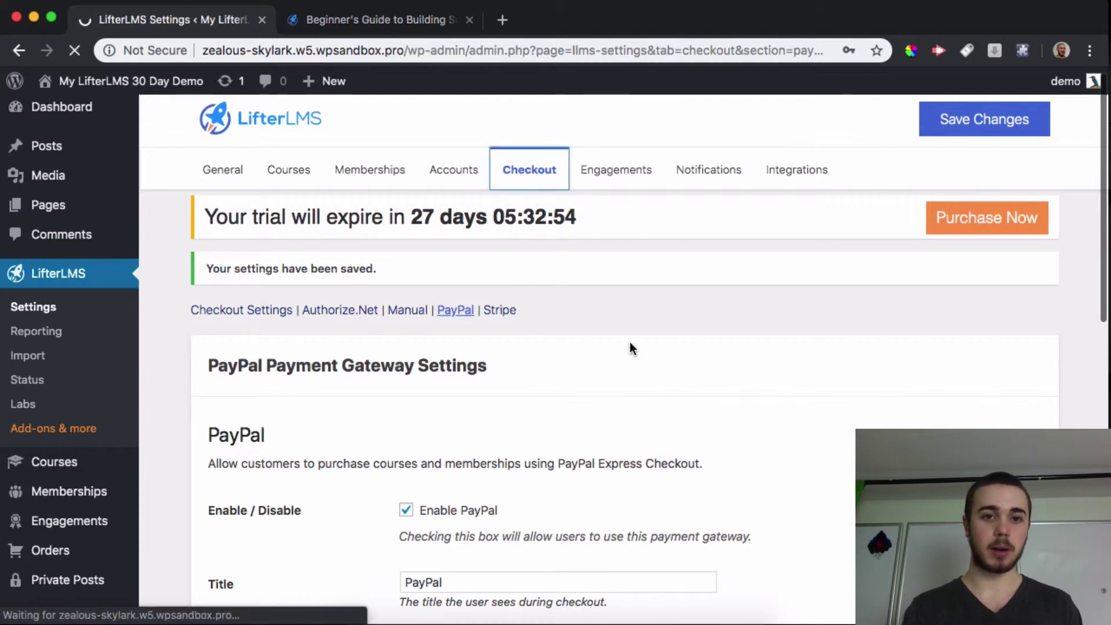
scroll(573, 374, down, 15)
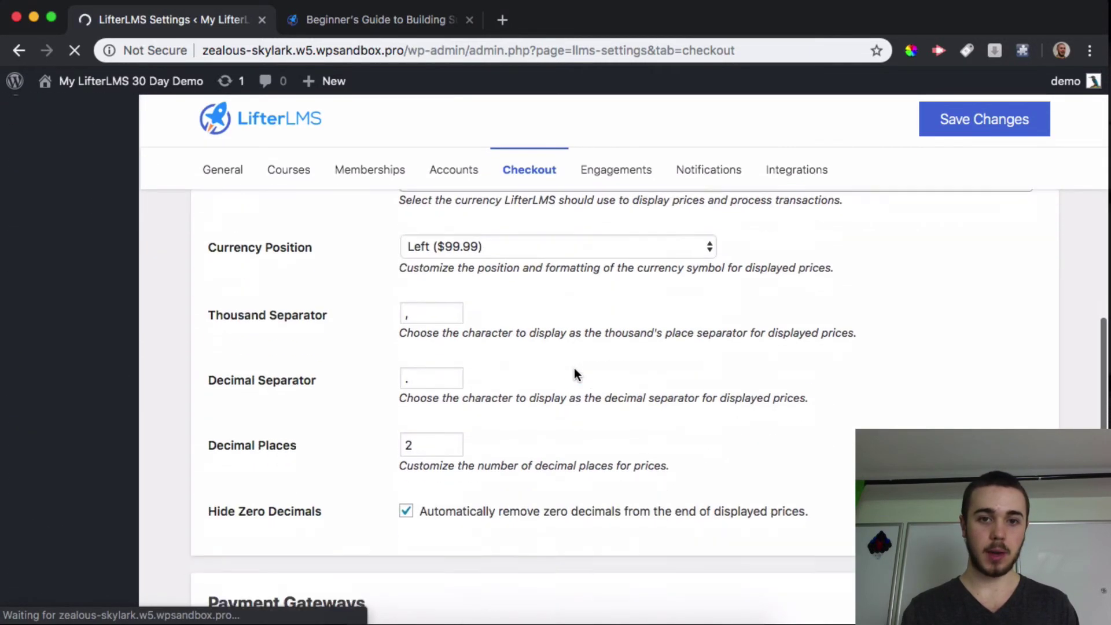
scroll(574, 373, down, 3)
- Reload the private purchase page to confirm PayPal appears below Credit Card, then return to Payment Gateways
click(703, 621)
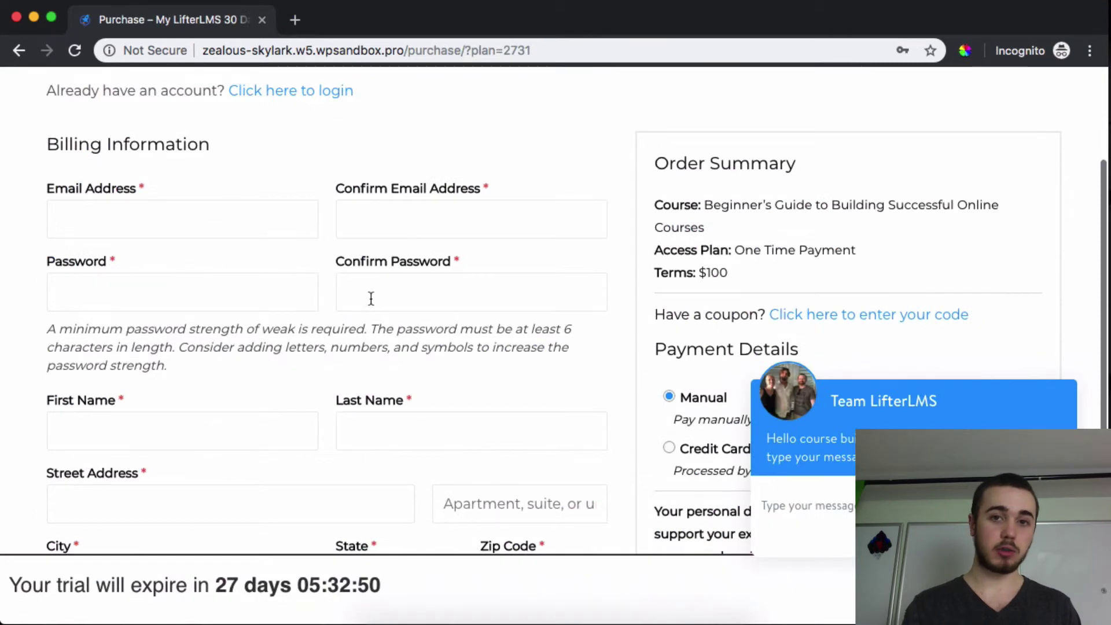
scroll(371, 297, up, 3)
click(75, 50)
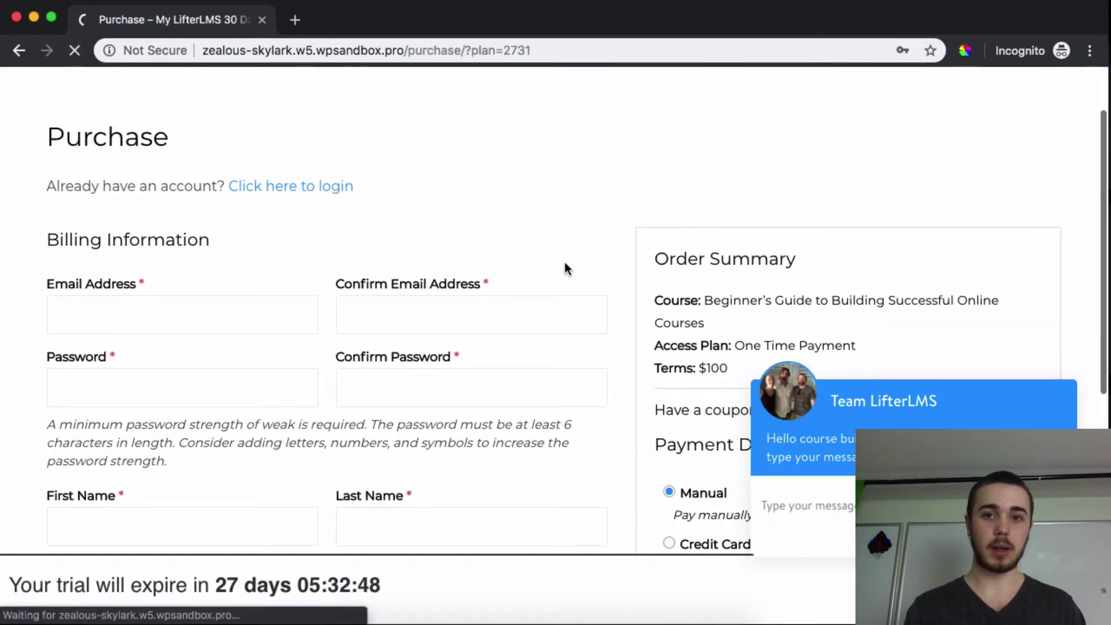
scroll(564, 259, down, 5)
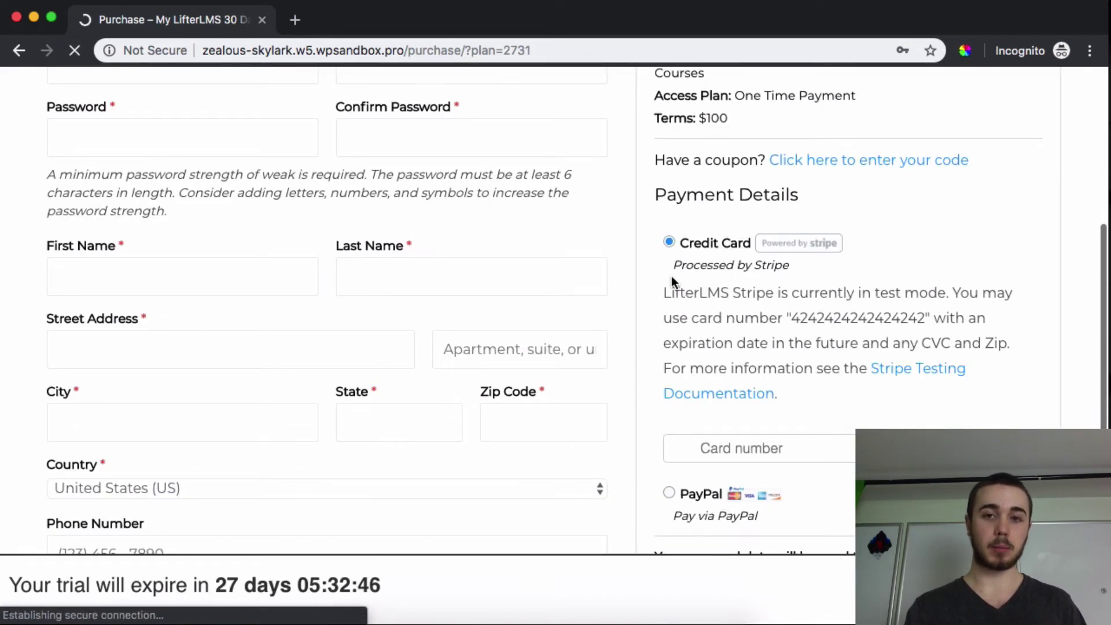
scroll(688, 245, down, 3)
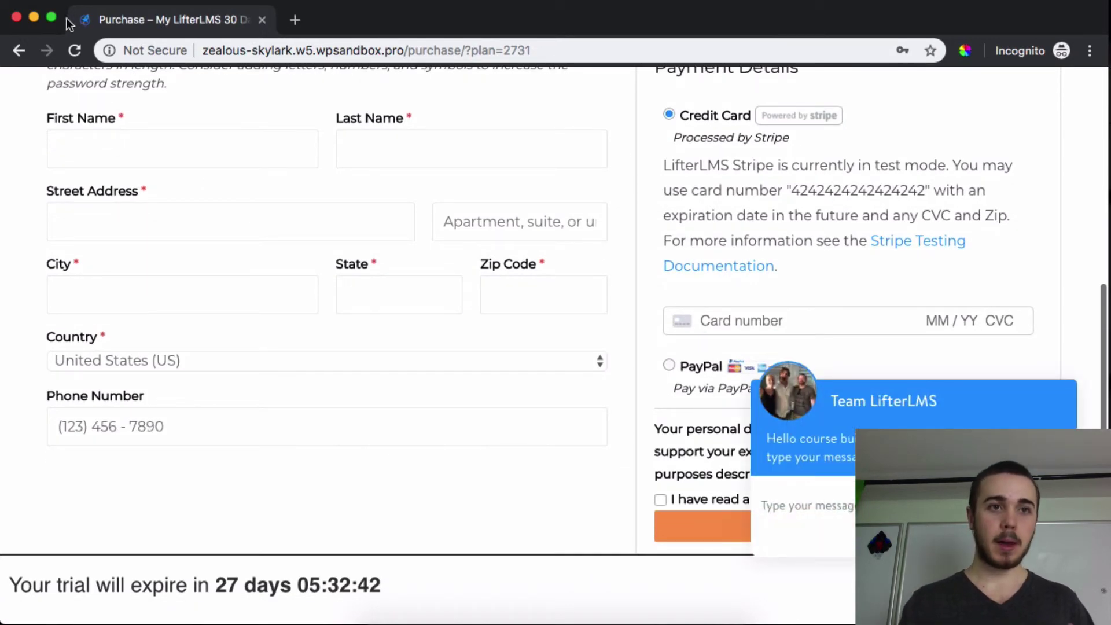
click(34, 17)
scroll(433, 315, down, 4)
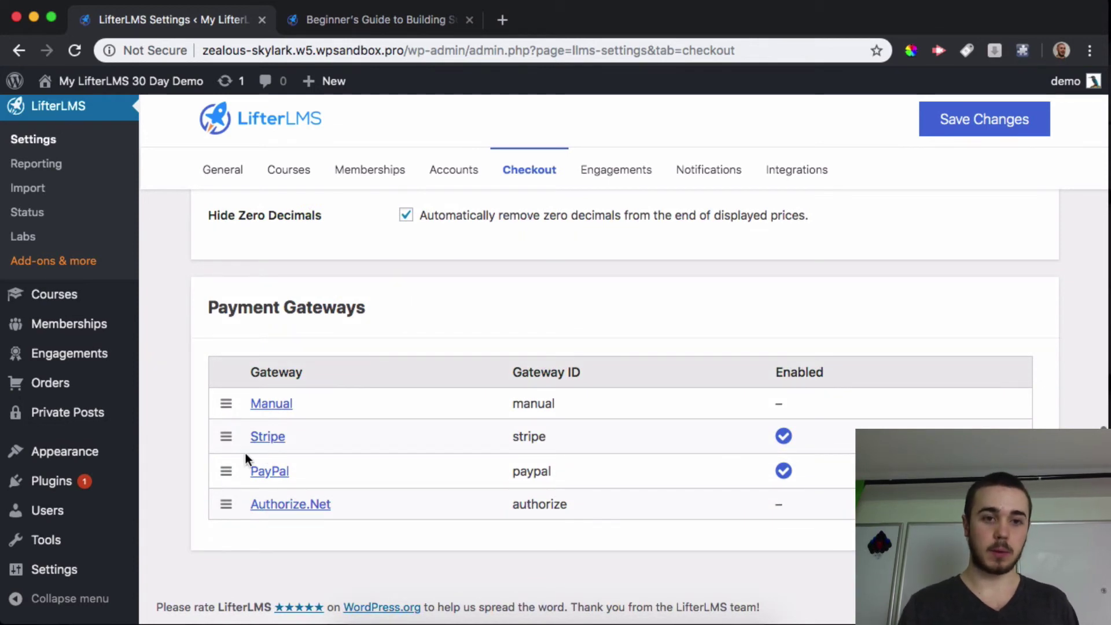
- Move PayPal above Stripe, save, and reload the purchase page to see PayPal listed first
drag(226, 469, 226, 434)
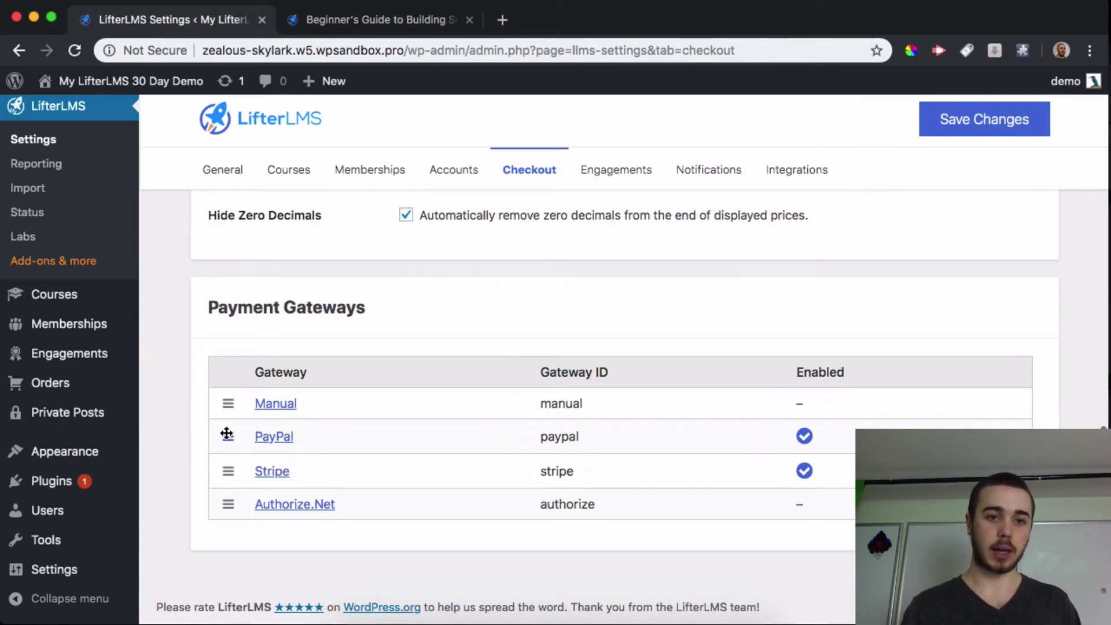
click(939, 133)
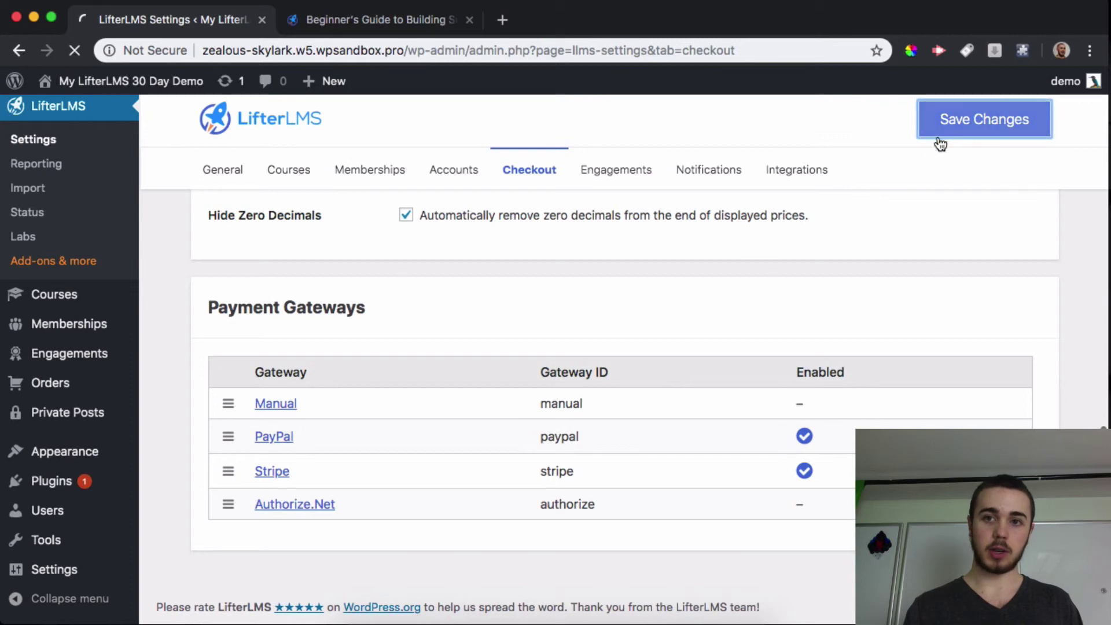
click(704, 619)
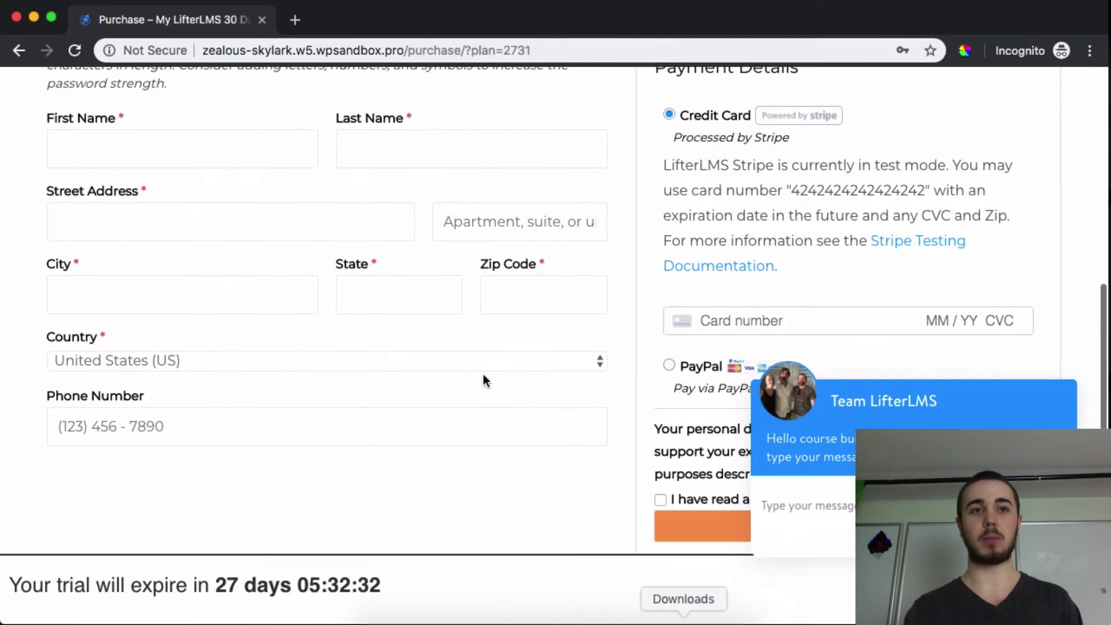
click(74, 51)
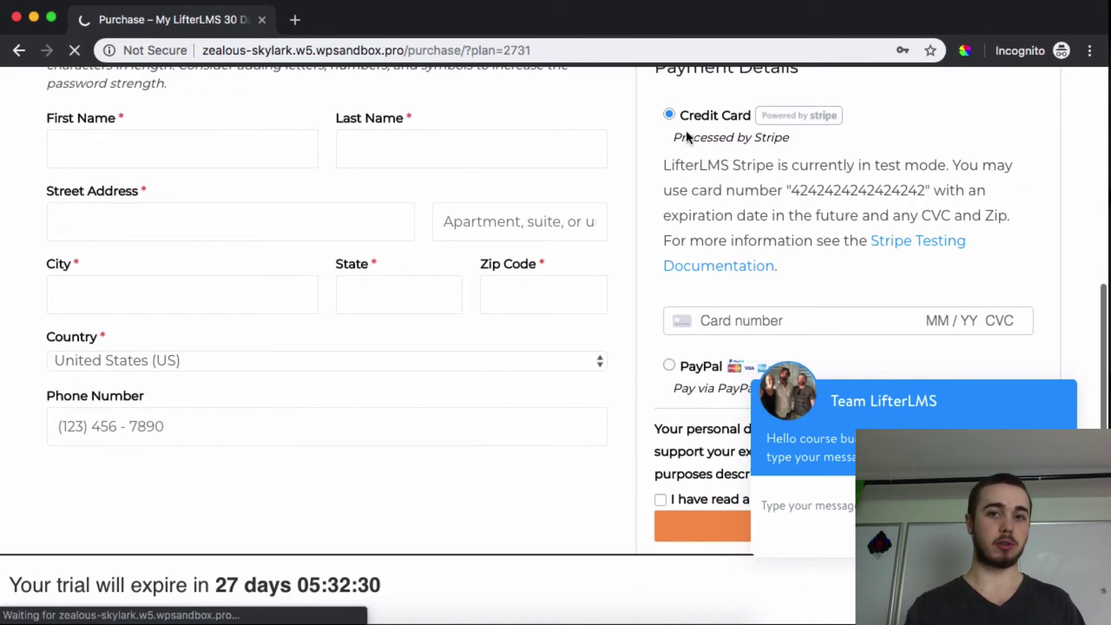
scroll(686, 336, up, 2)
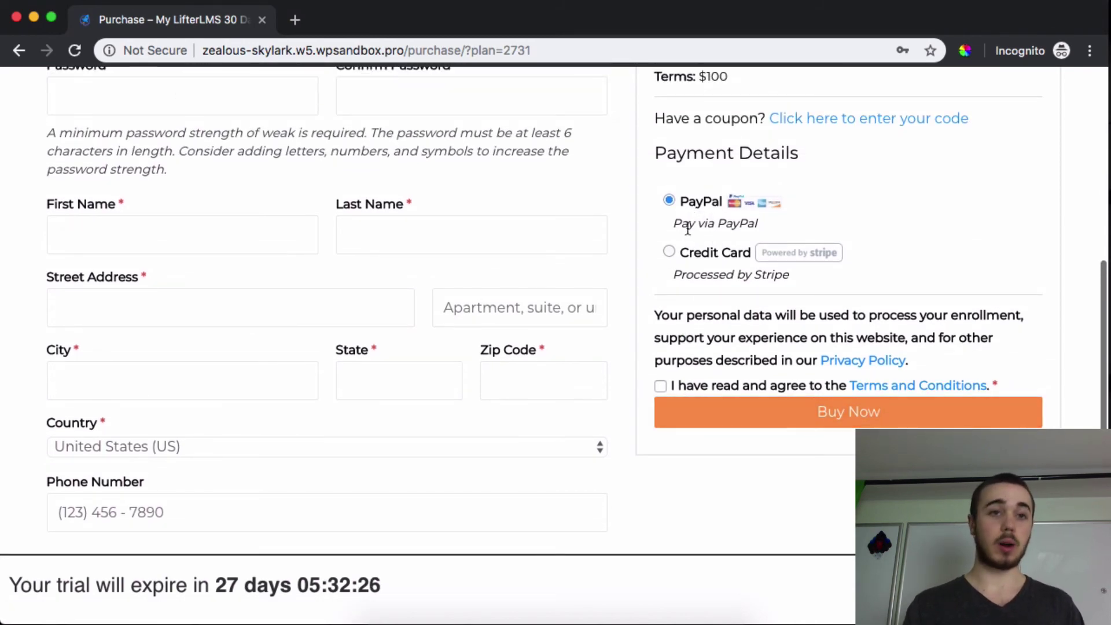
click(33, 15)
scroll(476, 341, down, 5)
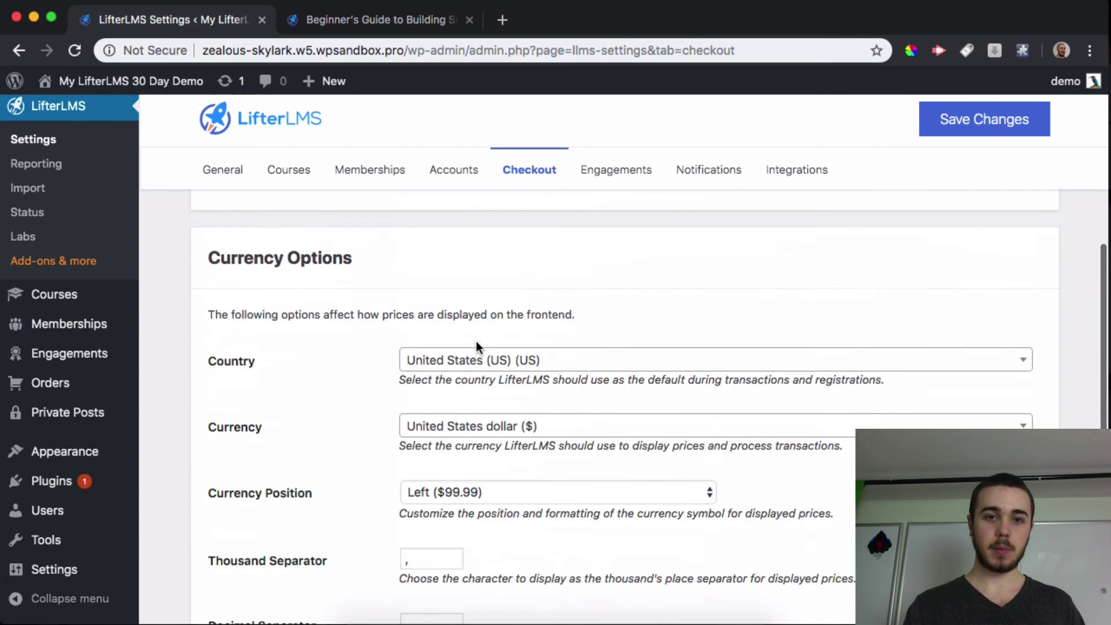
scroll(475, 343, down, 8)
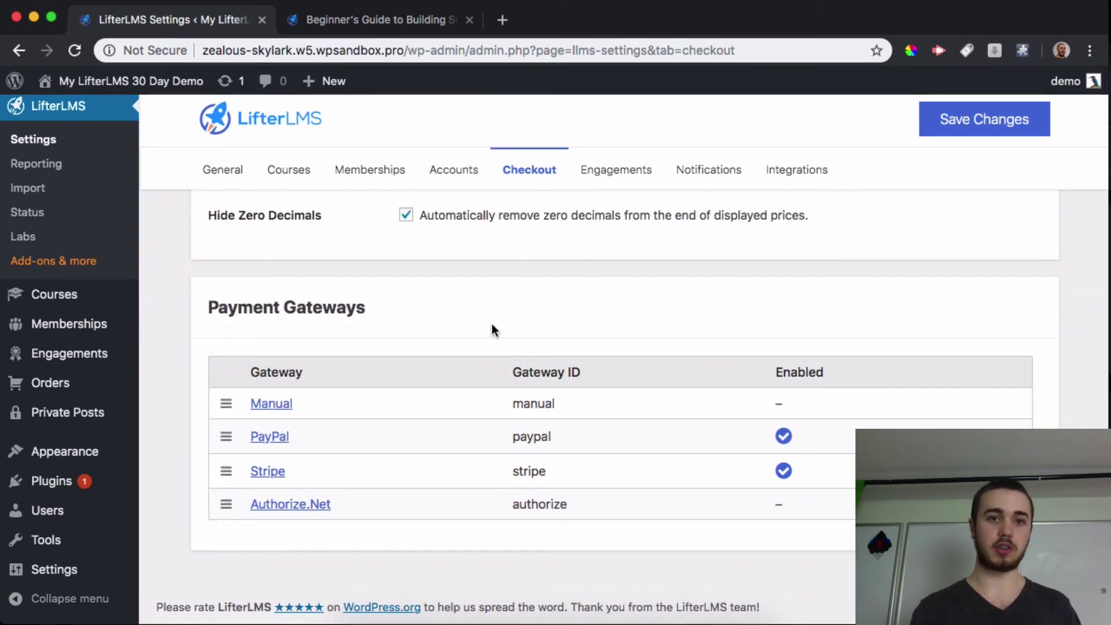
scroll(492, 357, up, 1)
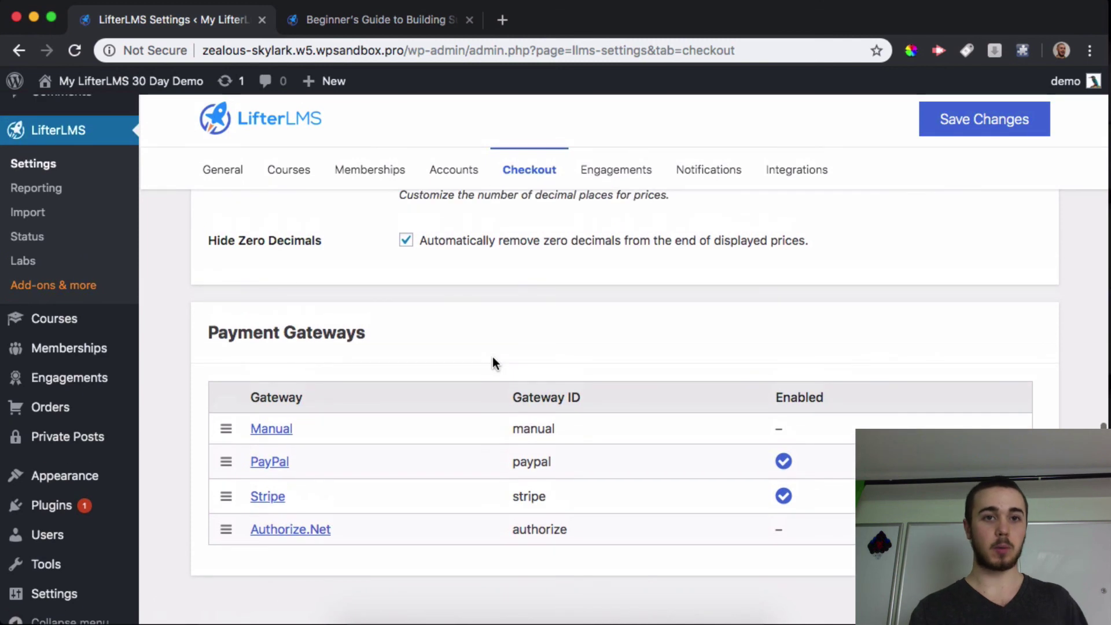